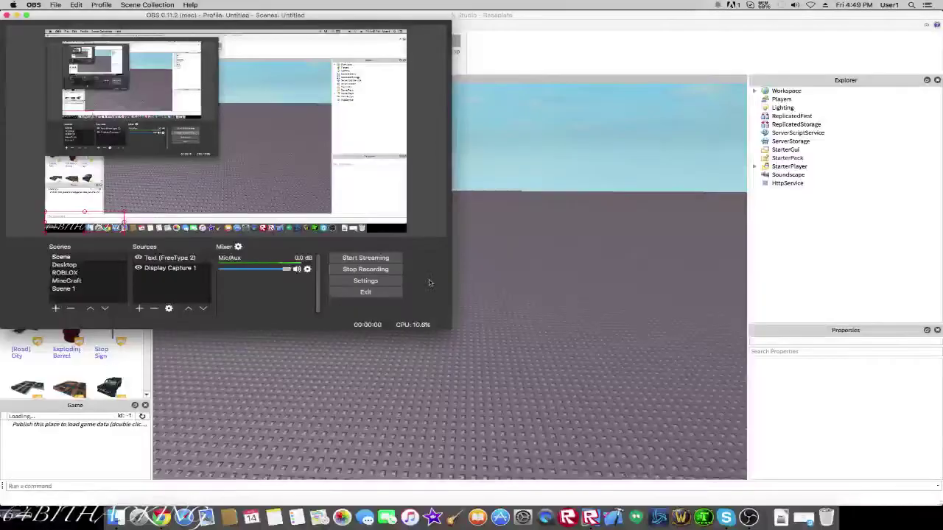
- Hide OBS so Roblox Studio with the empty Baseplate place is in front
key(super+h)
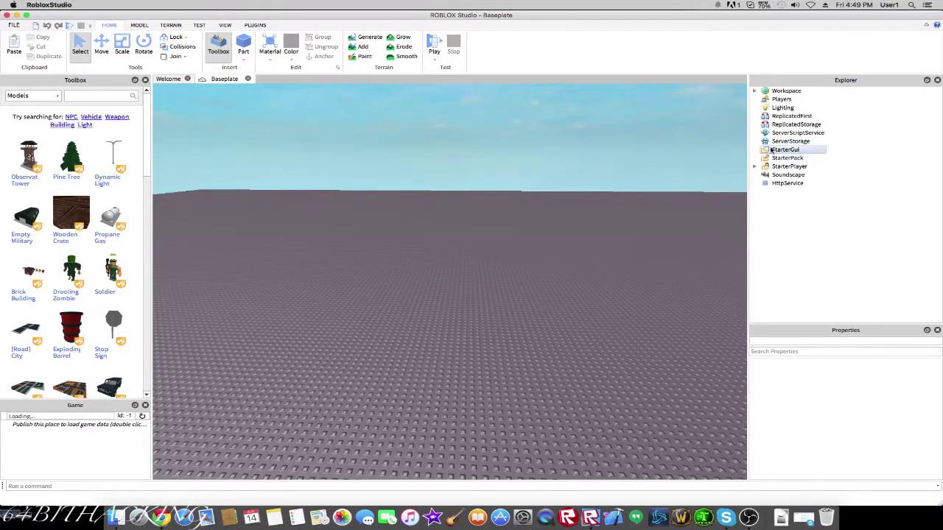
click(770, 149)
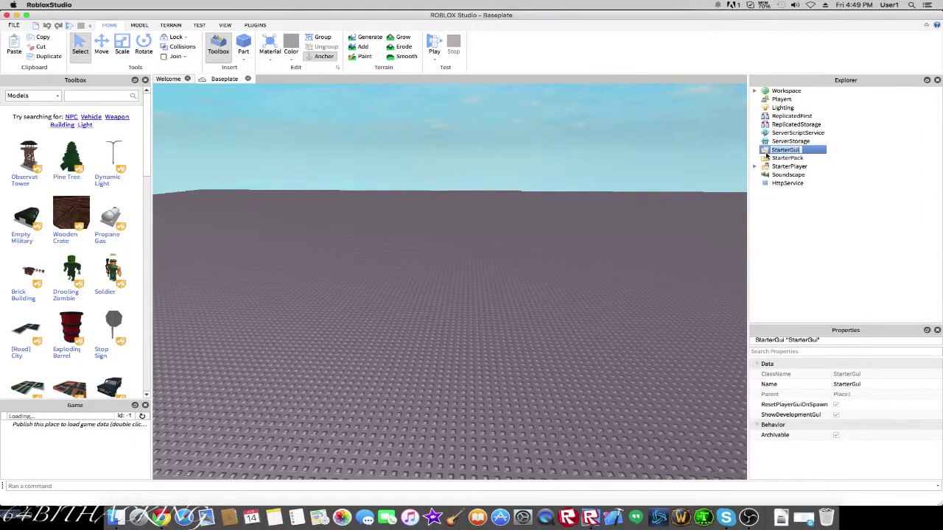
click(771, 149)
click(308, 151)
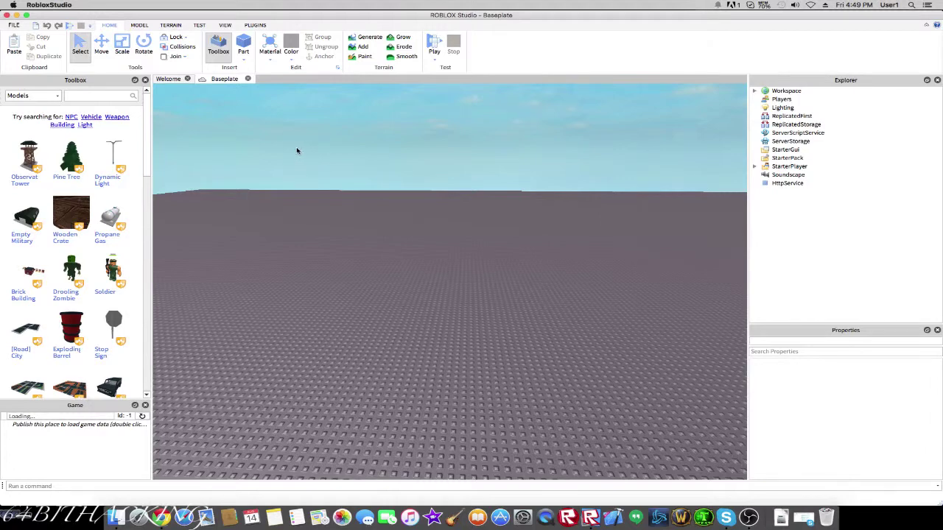
- Insert a new part, move it closer, and stretch it into a long sideways strip
click(250, 45)
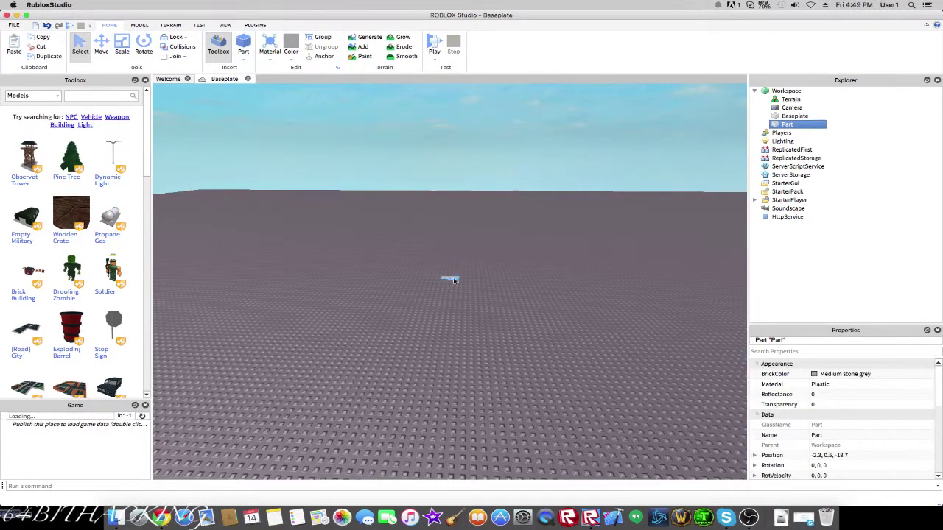
drag(453, 280, 440, 326)
click(123, 46)
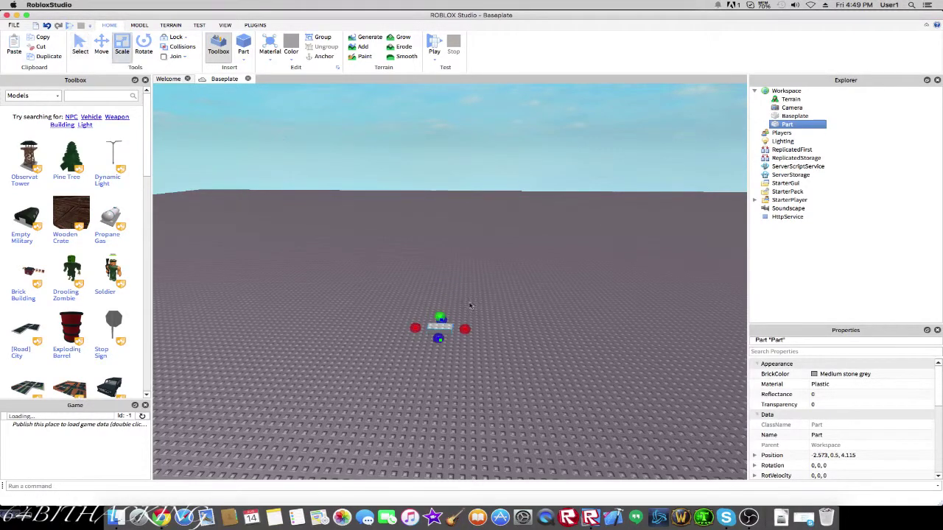
drag(465, 329, 584, 351)
scroll(770, 383, down, 3)
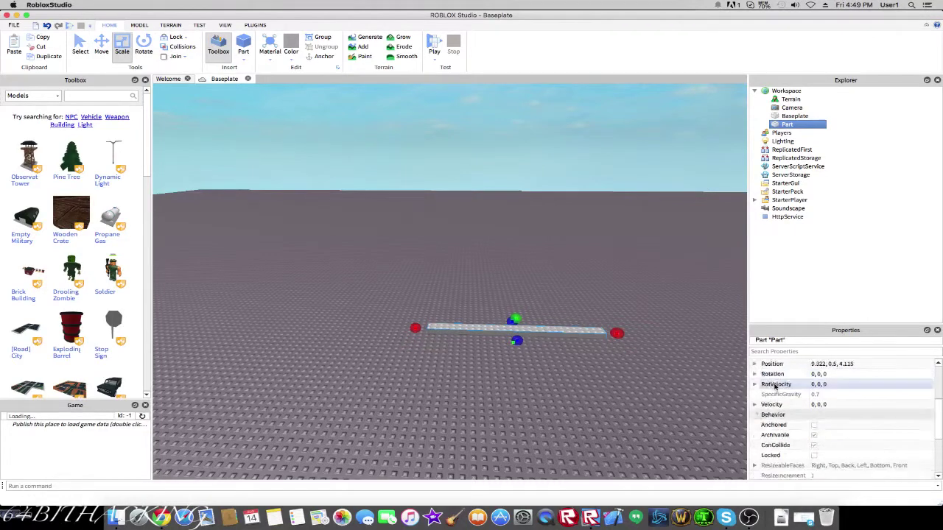
scroll(773, 385, down, 3)
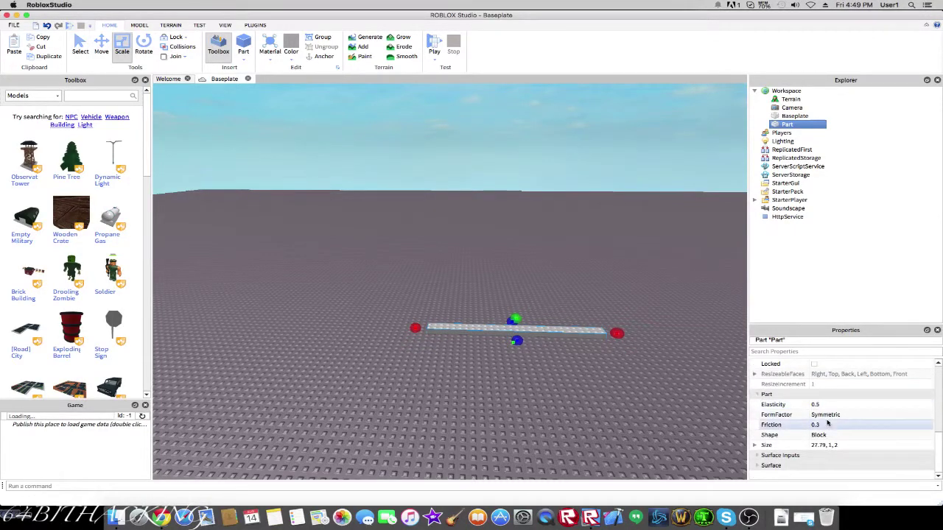
- Set the part's FormFactor to Custom and toggle the Lighting Outlines option
click(825, 415)
click(826, 434)
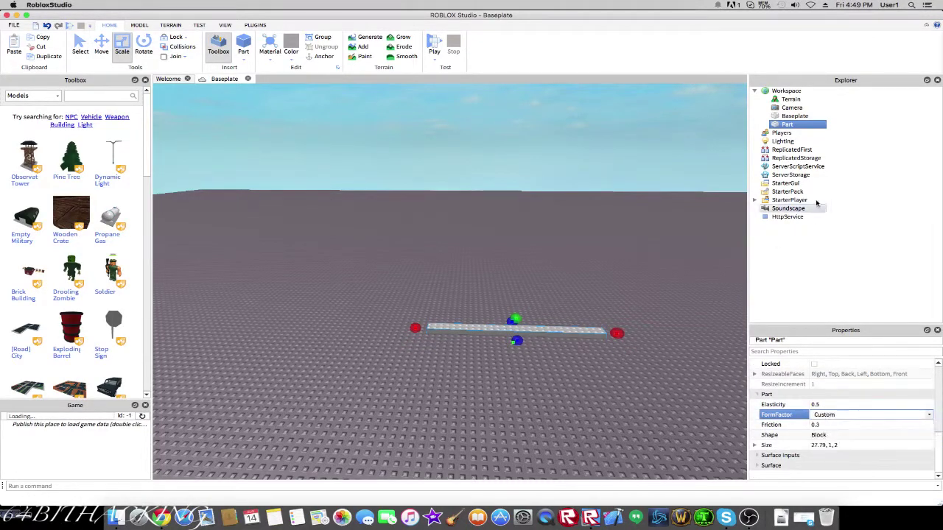
click(782, 140)
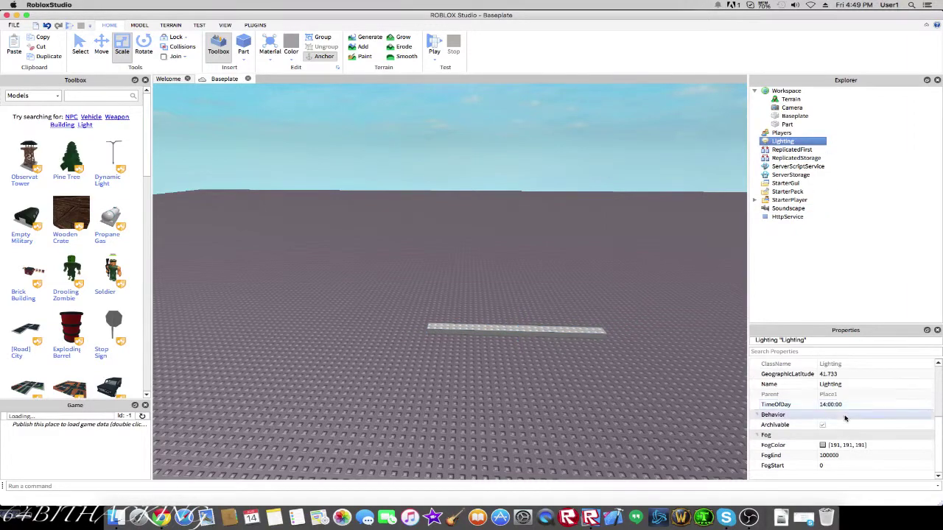
scroll(861, 411, up, 3)
click(826, 425)
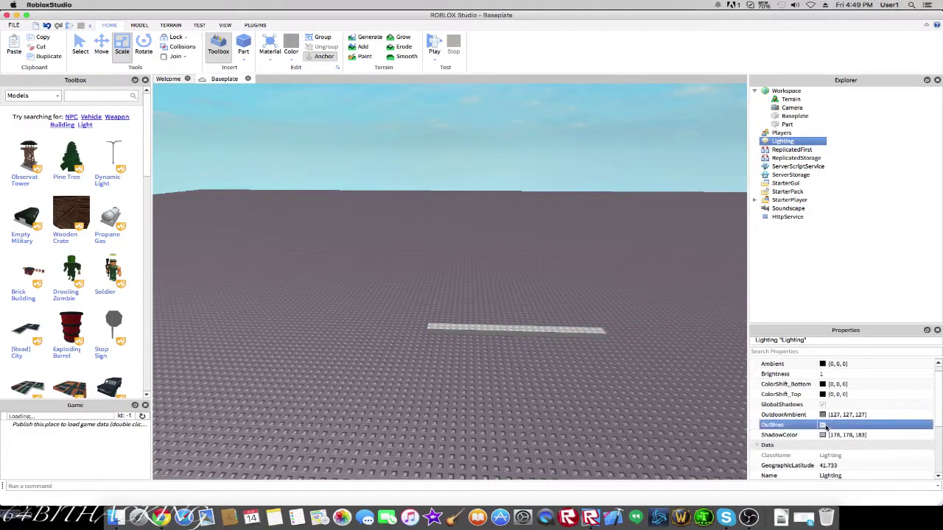
- Reselect the strip and scale it taller into a large upright wall
click(581, 329)
right_drag(582, 330, 355, 292)
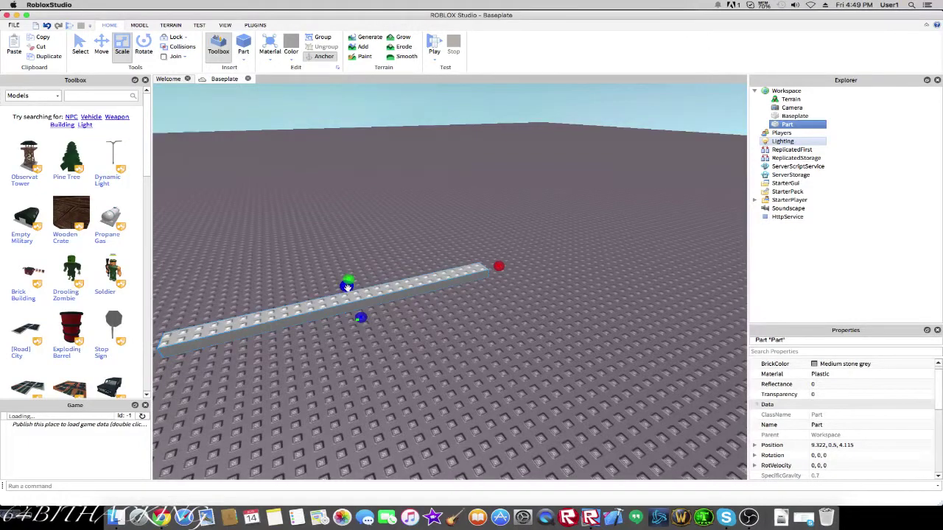
mouse_move(355, 292)
mouse_down()
mouse_move(356, 267)
mouse_move(442, 261)
mouse_up()
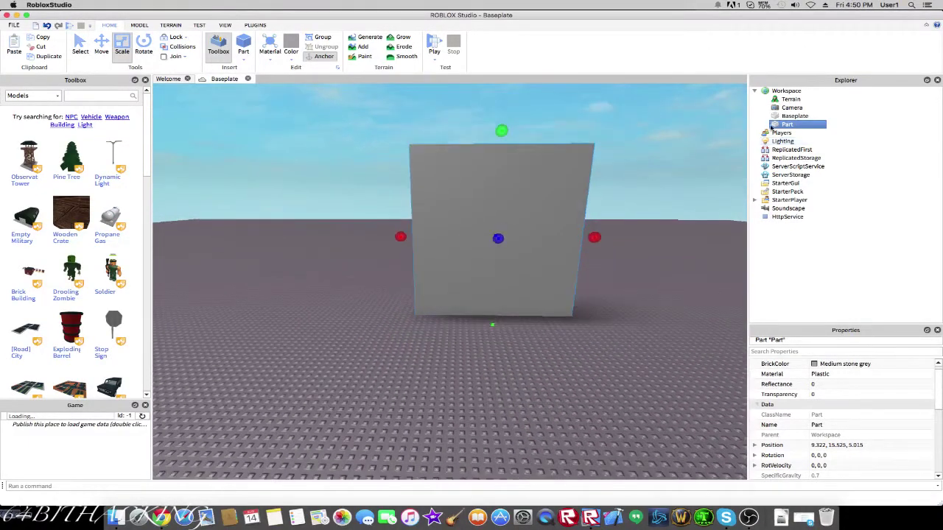
right_click(776, 125)
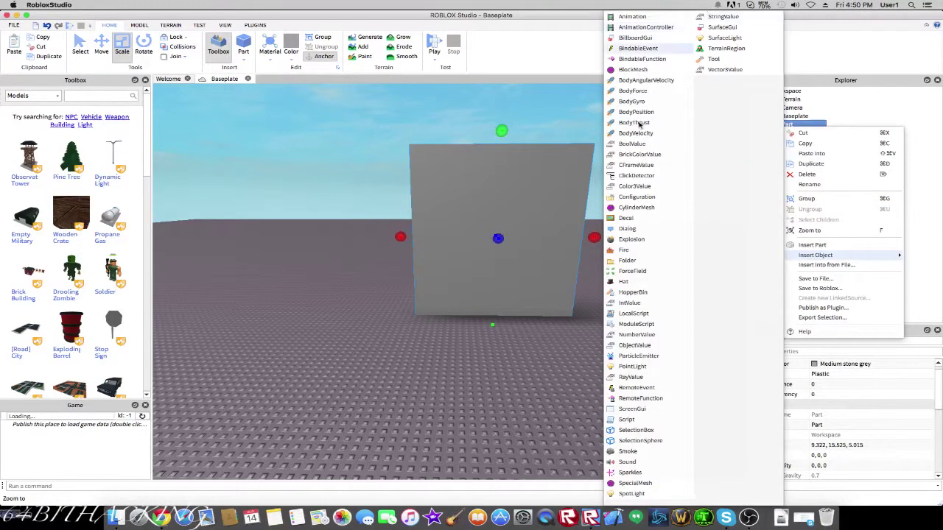
- Insert a SurfaceGui into the wall part and a Frame inside it, then view the wall face
click(756, 27)
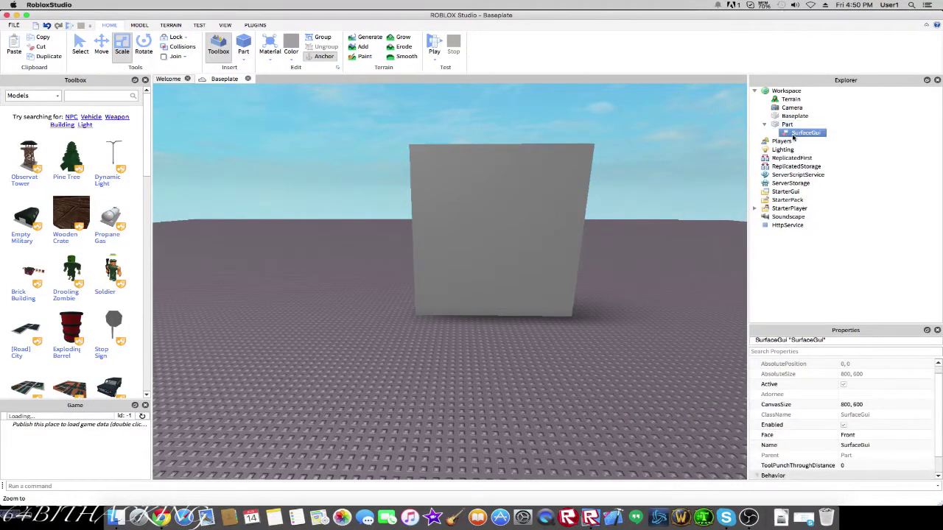
right_click(795, 134)
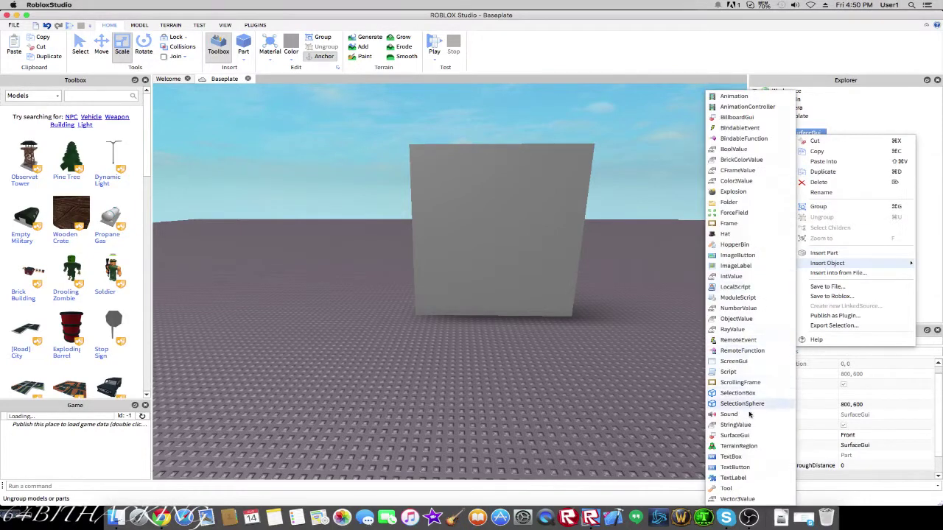
click(750, 225)
right_click(665, 228)
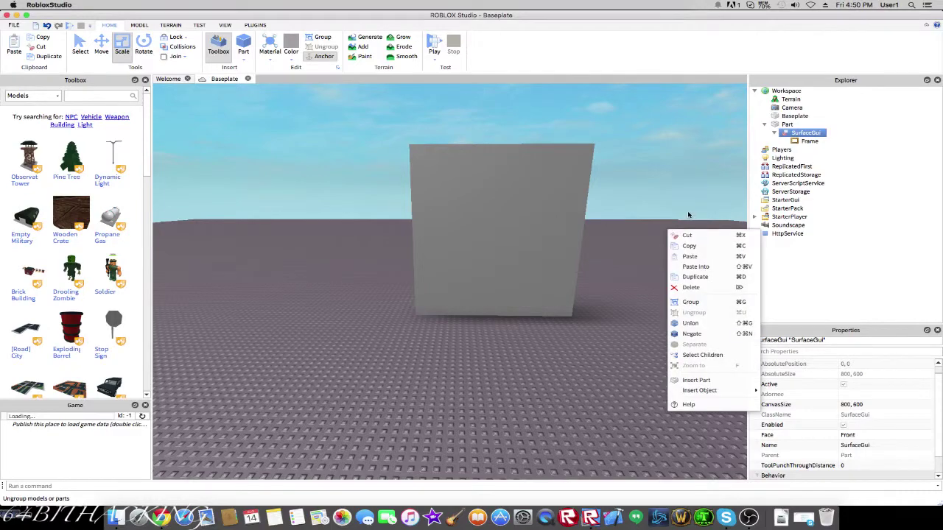
click(658, 209)
right_click(657, 210)
click(640, 206)
right_drag(640, 206, 649, 208)
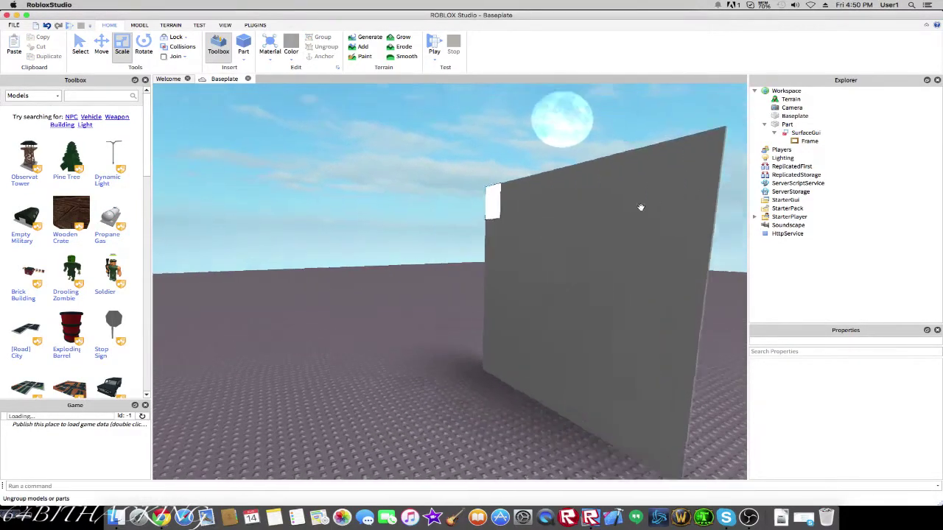
- Resize the Frame to width 800 so it fills the whole wall face
scroll(649, 208, down, 2)
scroll(623, 211, down, 2)
scroll(593, 152, down, 1)
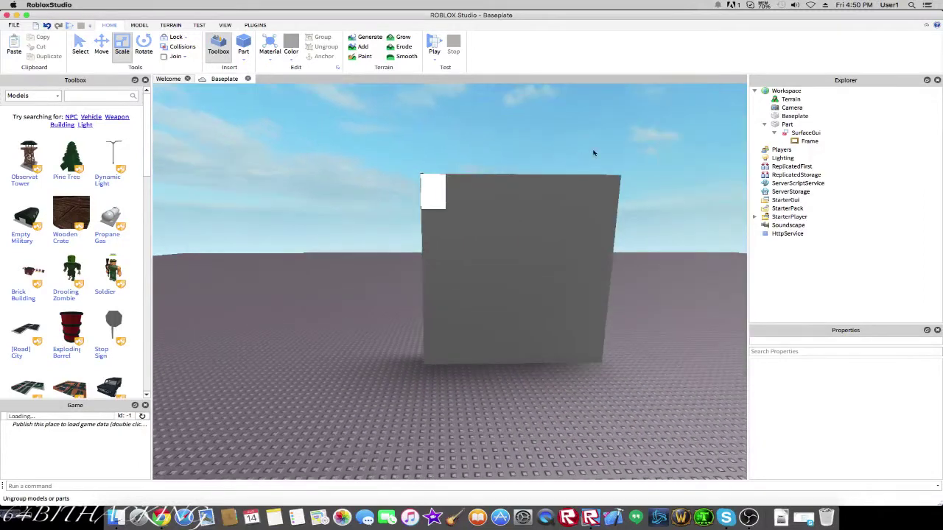
click(808, 141)
scroll(838, 441, down, 3)
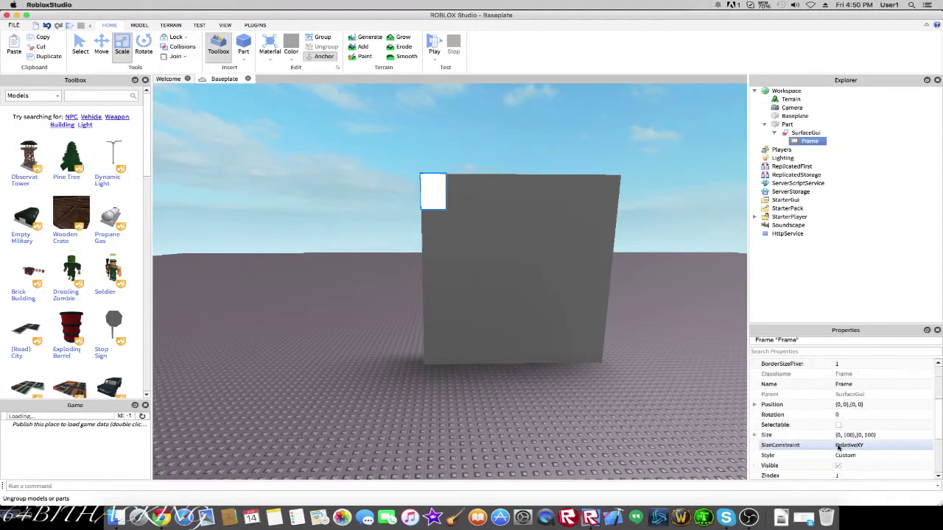
scroll(842, 423, down, 2)
click(847, 405)
double_click(846, 404)
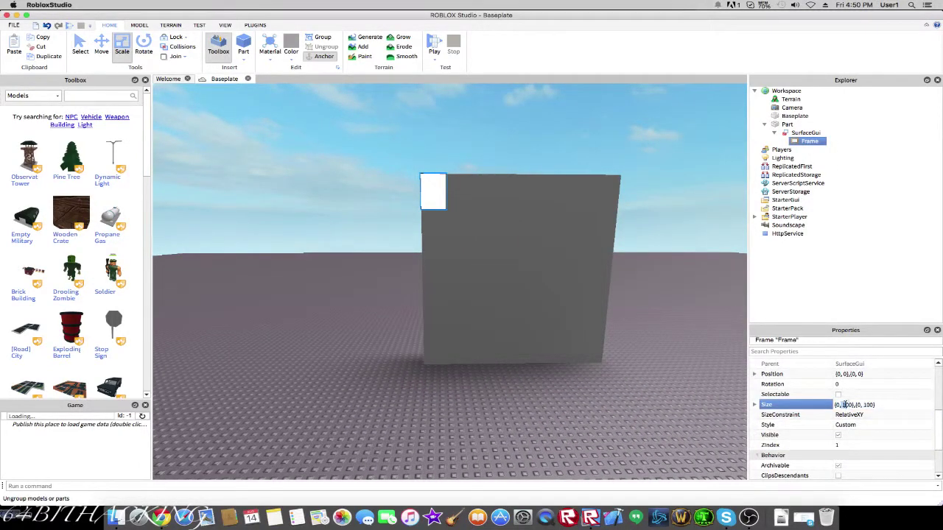
text(800)
key(Return)
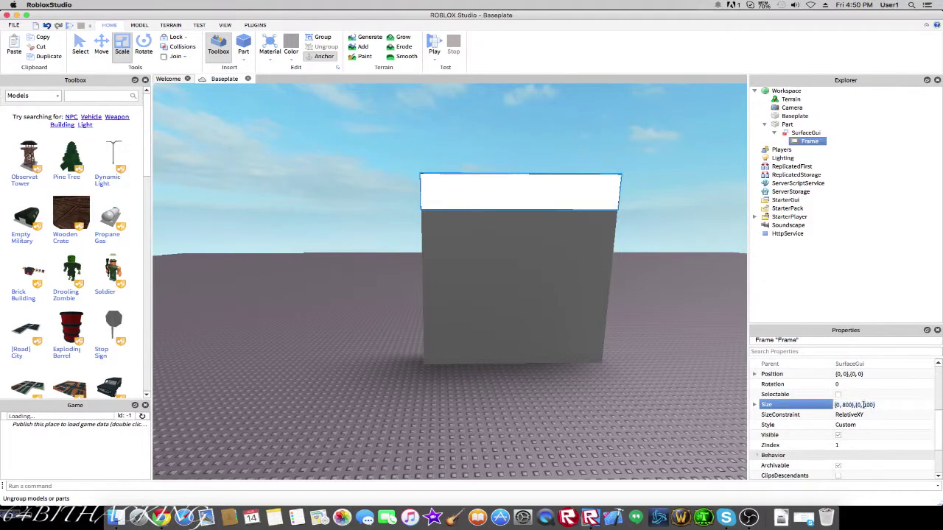
key(Return)
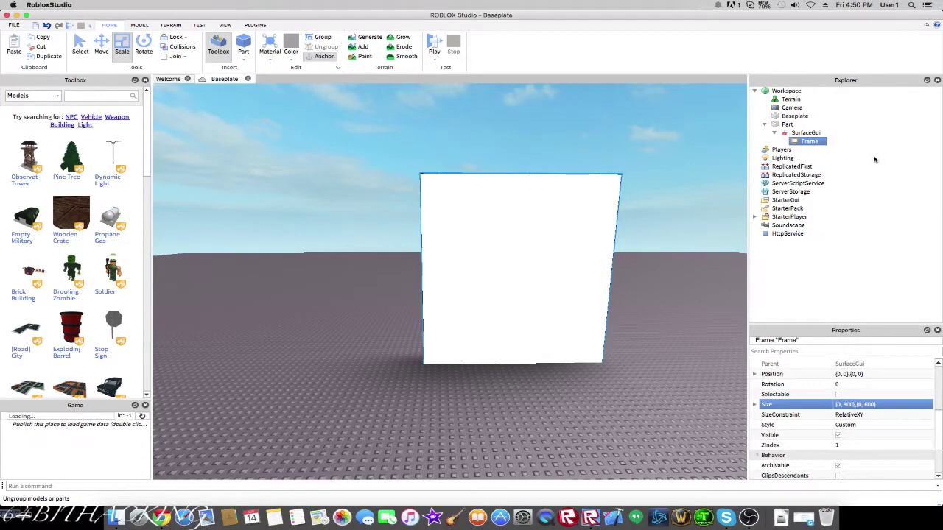
- Adjust the Frame's background transparency, leaving its border colour unchanged
scroll(874, 407, up, 5)
scroll(874, 412, up, 3)
click(847, 444)
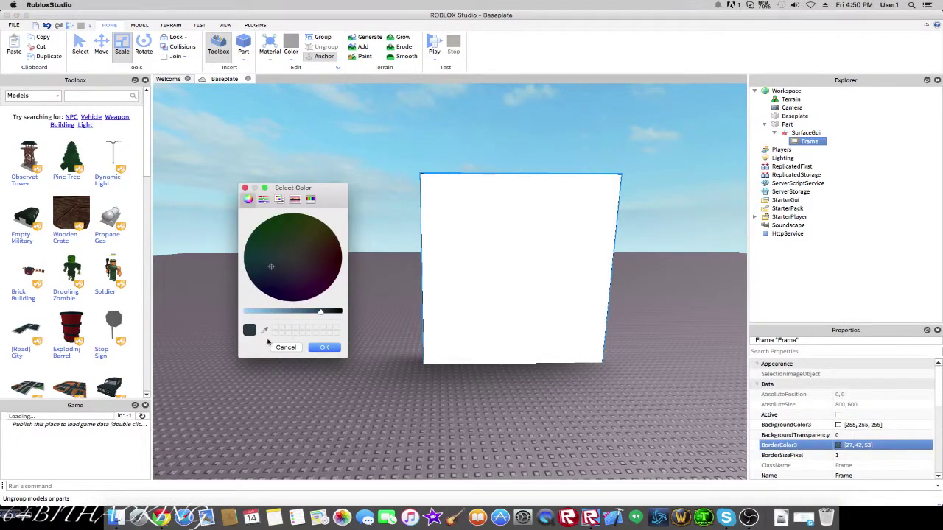
click(286, 347)
click(869, 434)
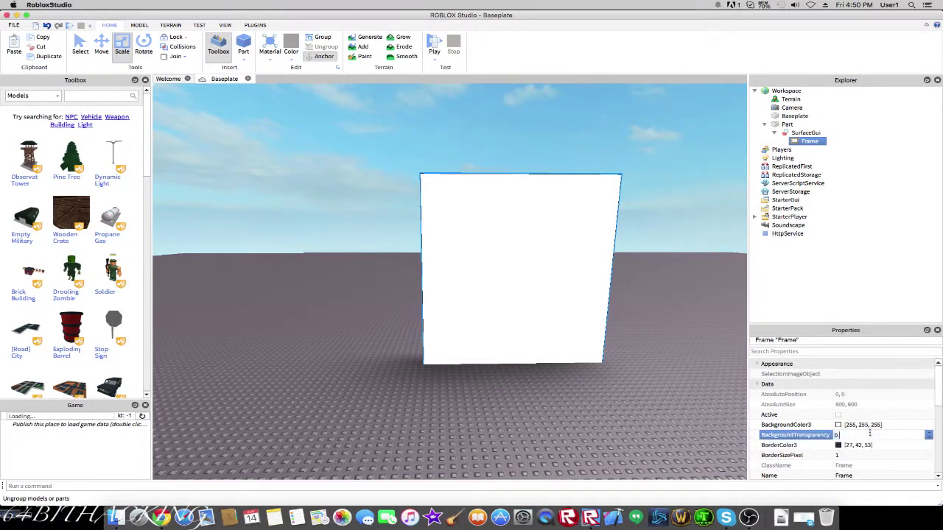
text(.5)
key(Return)
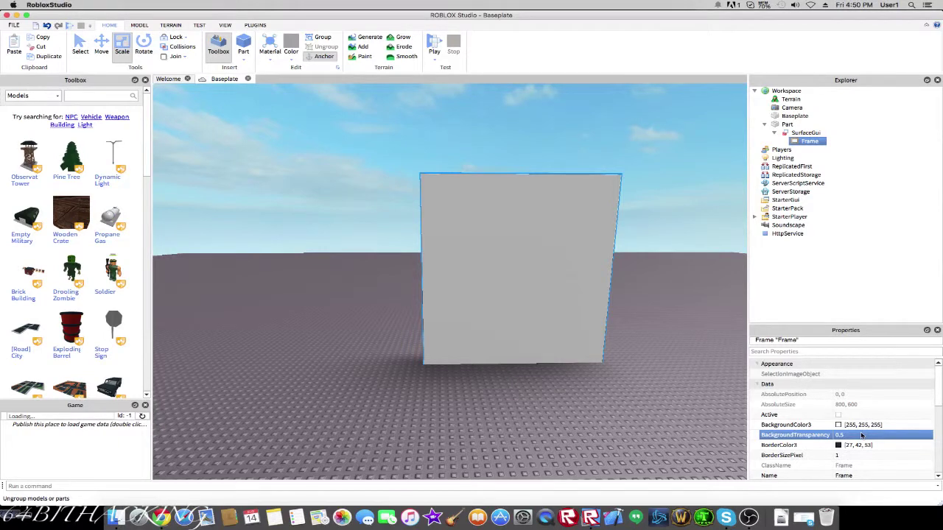
click(861, 435)
text(0)
key(Return)
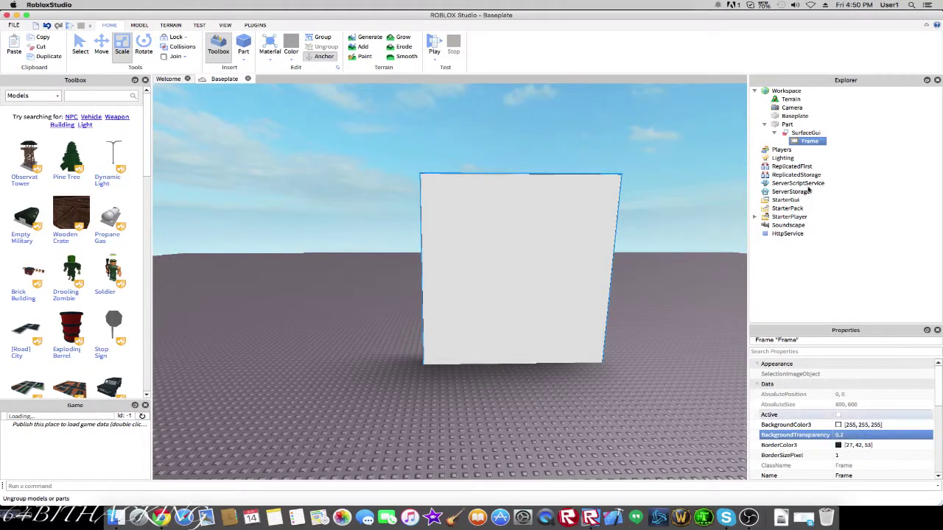
- Set the wall part's Transparency to 1 and face the wall head-on
click(806, 129)
click(841, 404)
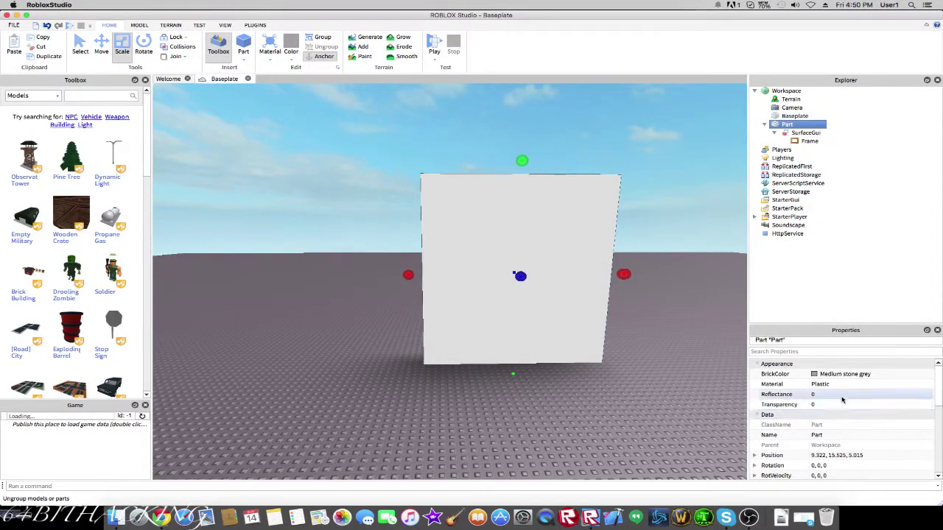
text(1)
key(Return)
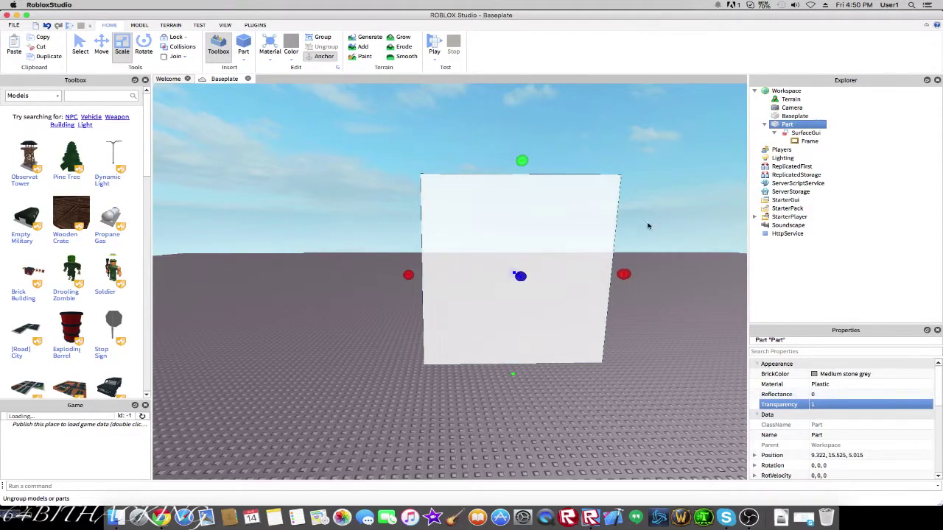
right_drag(647, 227, 643, 225)
click(809, 142)
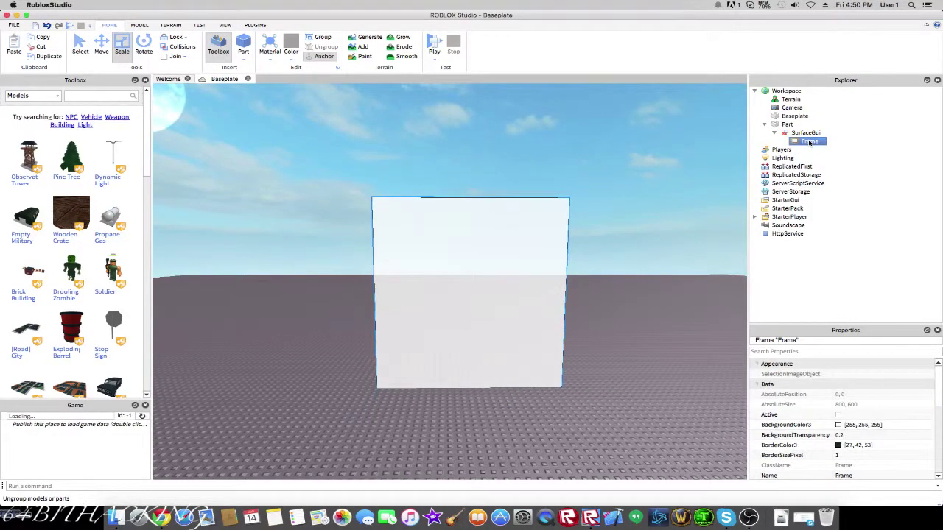
- Bring up the Frame's Insert Object list in Explorer, ready to add a TextButton
right_click(809, 142)
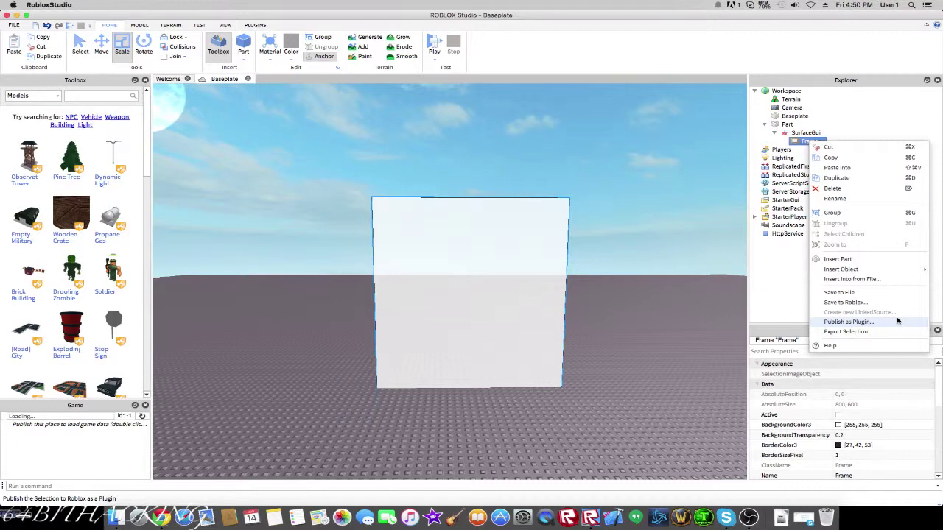
click(599, 389)
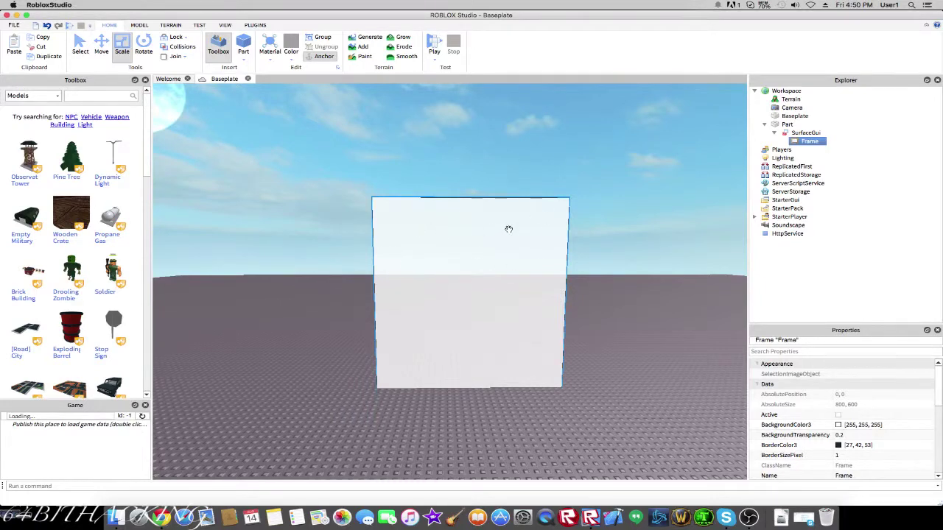
click(801, 132)
click(810, 142)
right_click(812, 143)
mouse_move(843, 270)
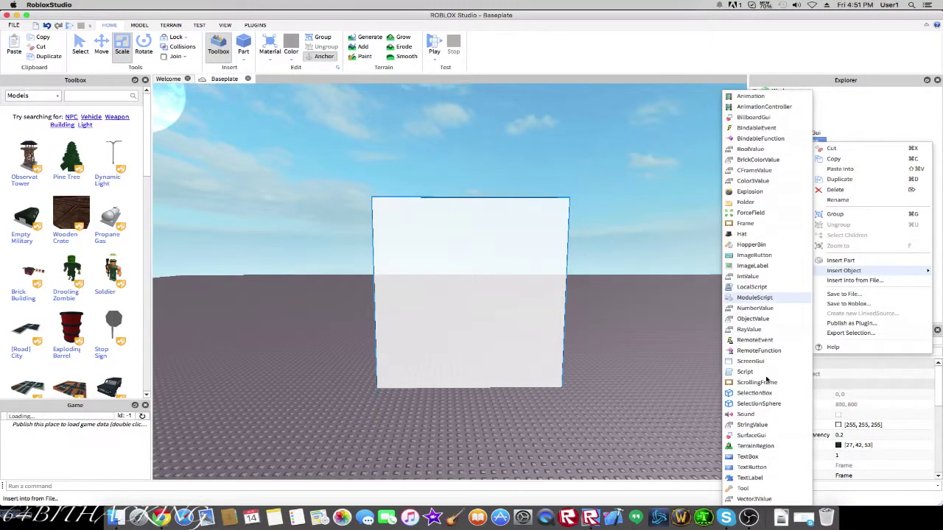
- Insert a TextButton into the Frame and set its Text to TEST
click(768, 468)
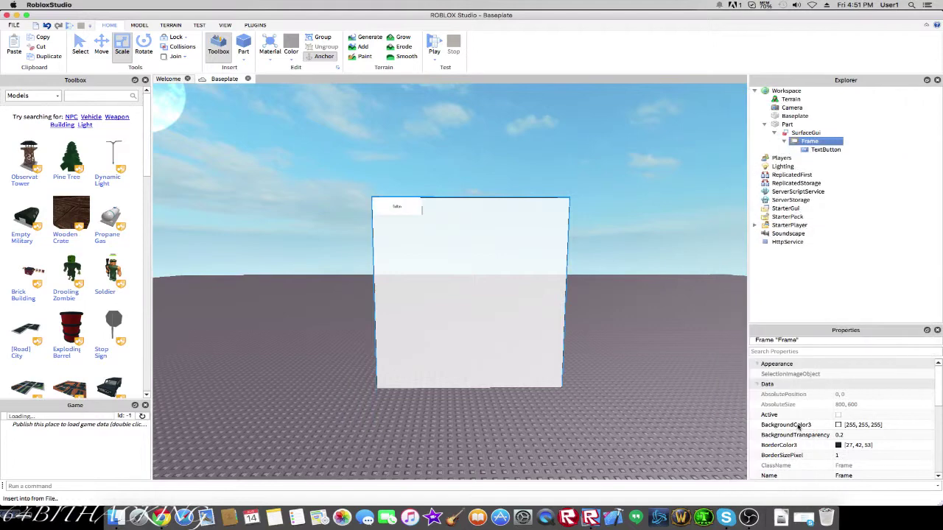
scroll(863, 442, down, 5)
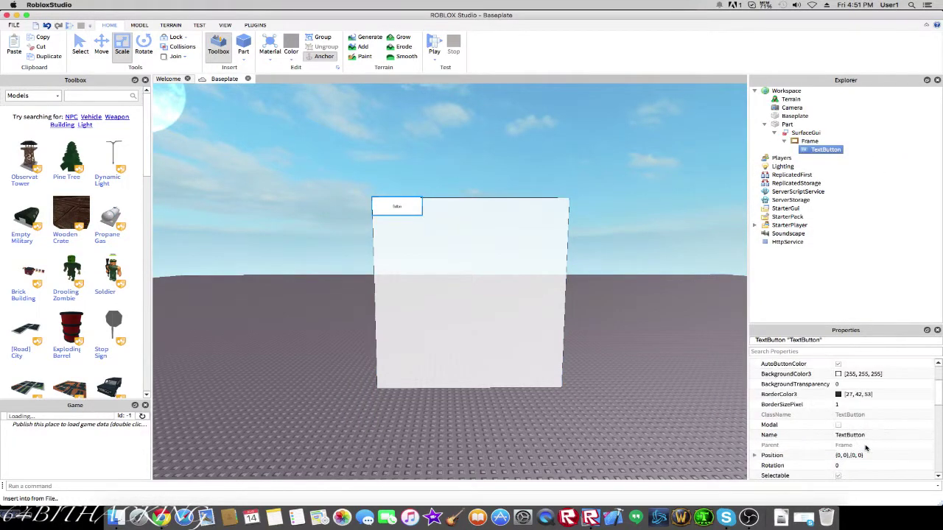
click(853, 455)
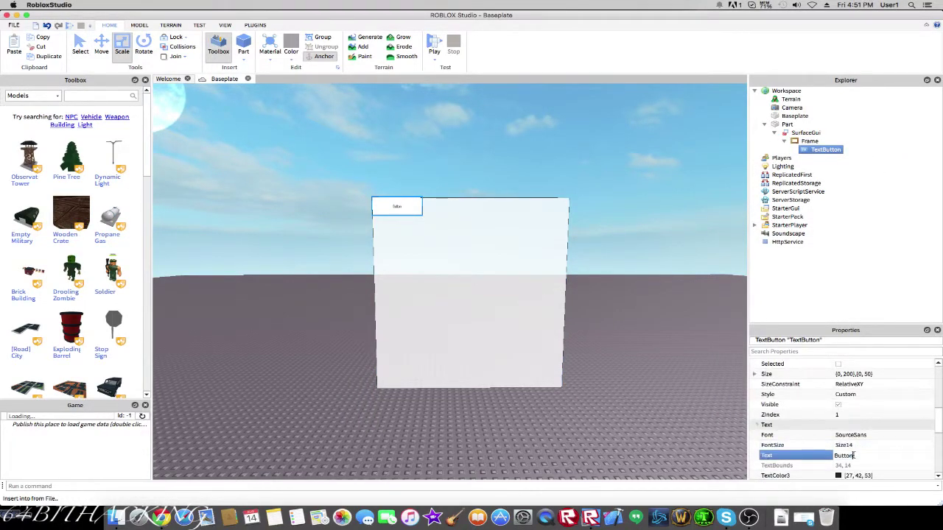
text(TEST)
key(Return)
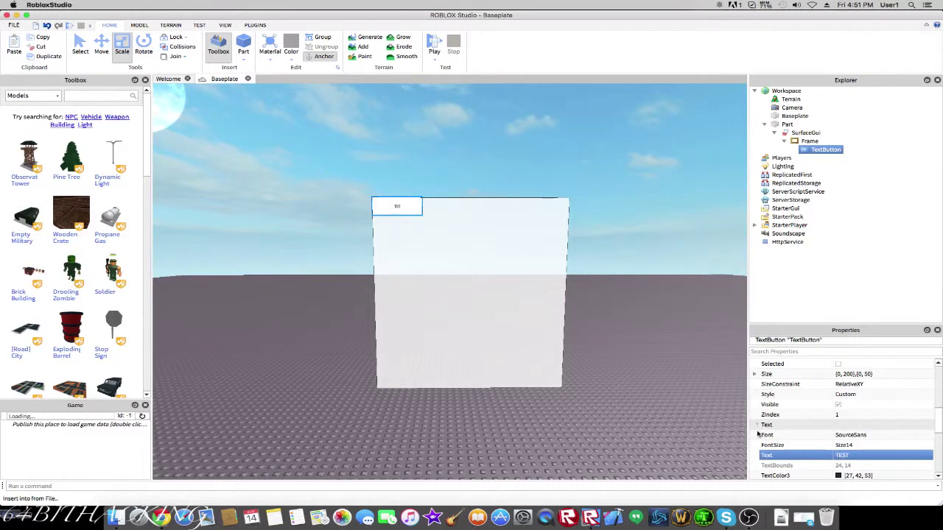
- Turn on TextScaled and set the button font to SourceSansBold
scroll(840, 412, up, 3)
scroll(844, 434, up, 2)
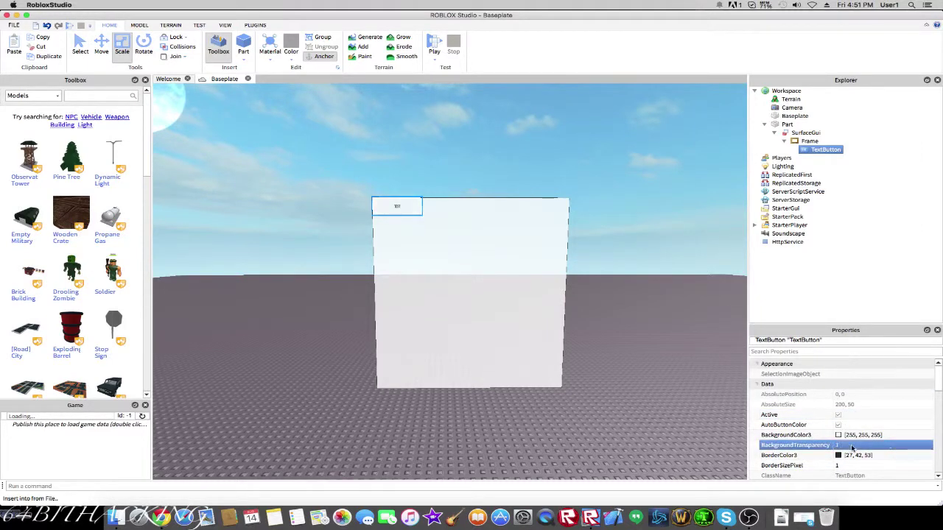
scroll(852, 447, down, 4)
scroll(852, 447, down, 1)
scroll(847, 442, down, 2)
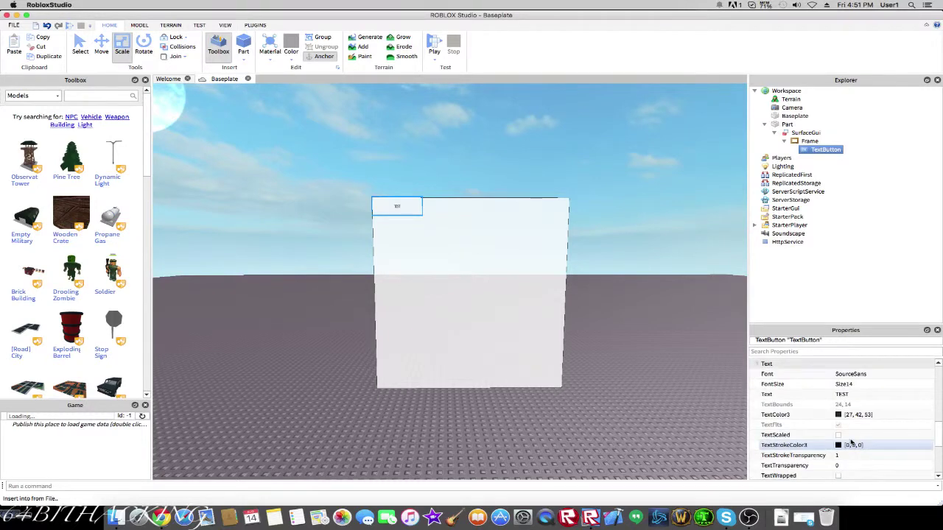
click(833, 435)
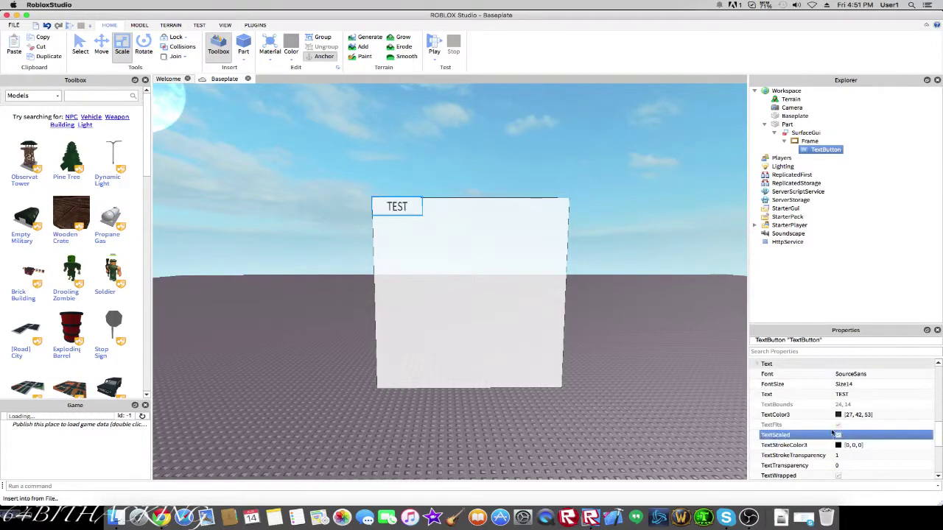
click(873, 375)
click(858, 413)
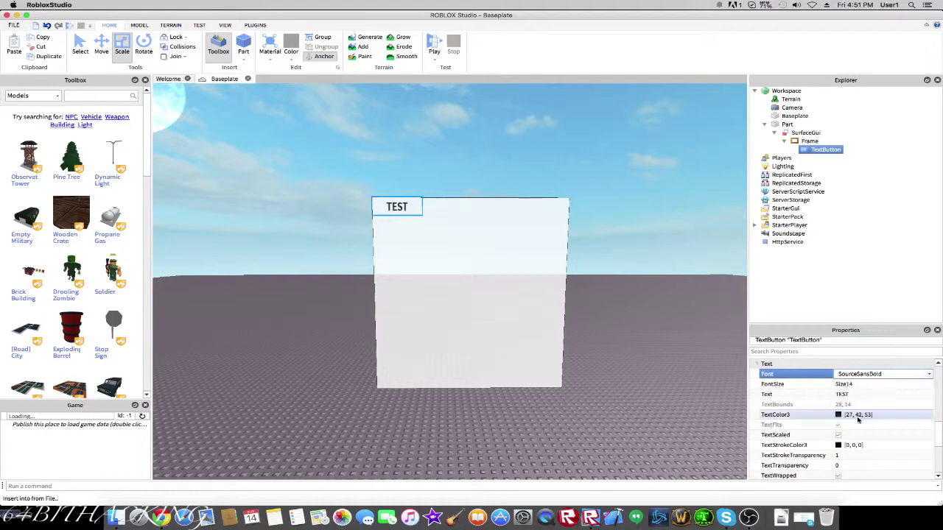
- Set the button's Position to {0,100},{0,100}, offset 100 pixels right and down
scroll(857, 424, up, 3)
click(843, 395)
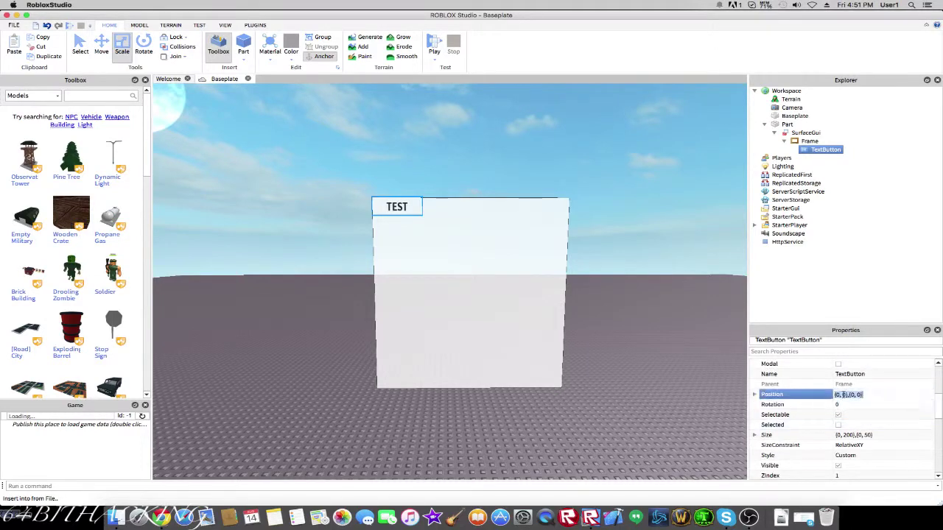
text(00)
key(Return)
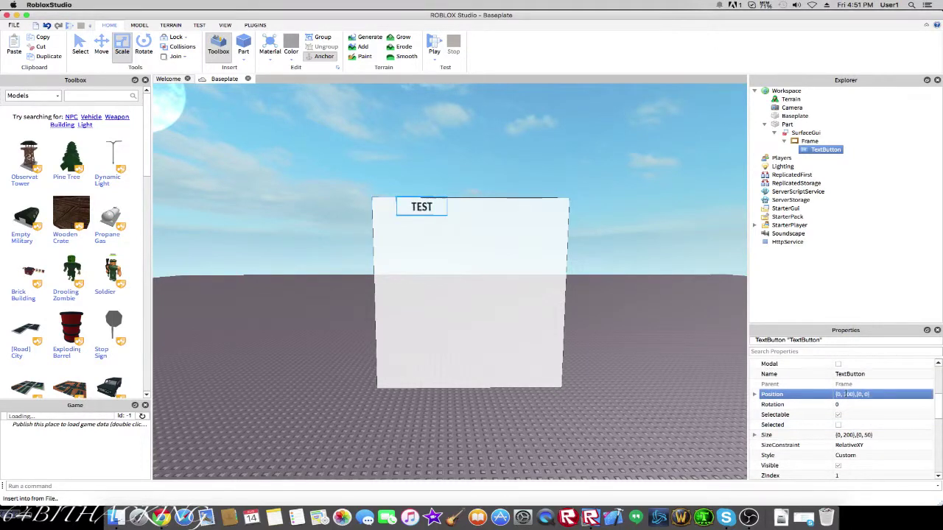
click(860, 395)
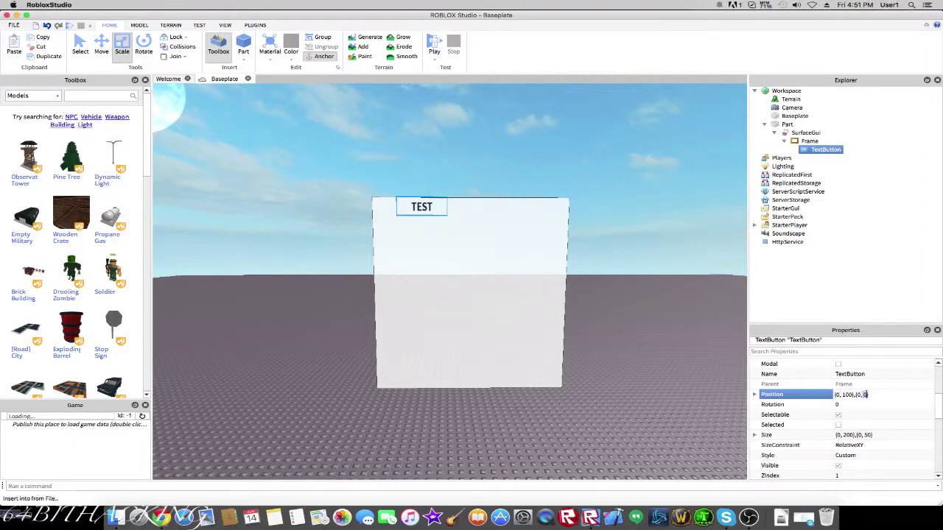
text(100)
key(Return)
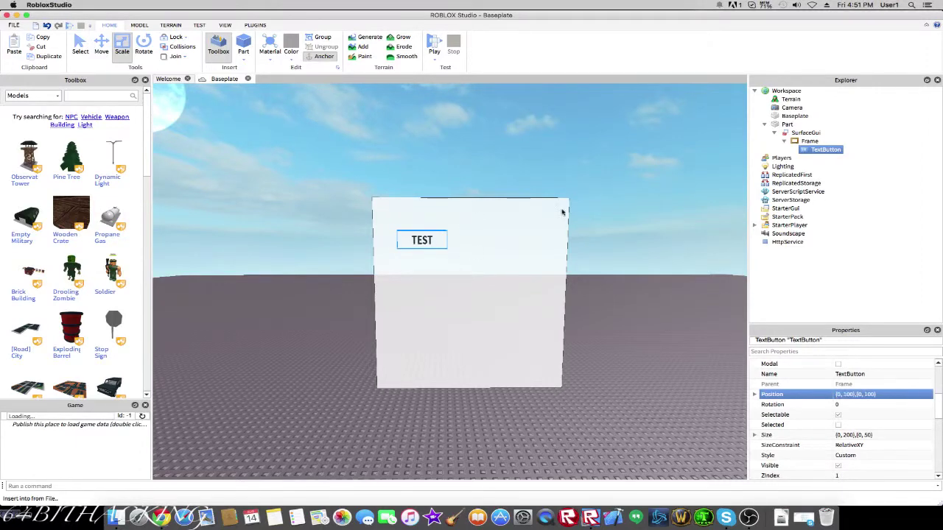
click(810, 140)
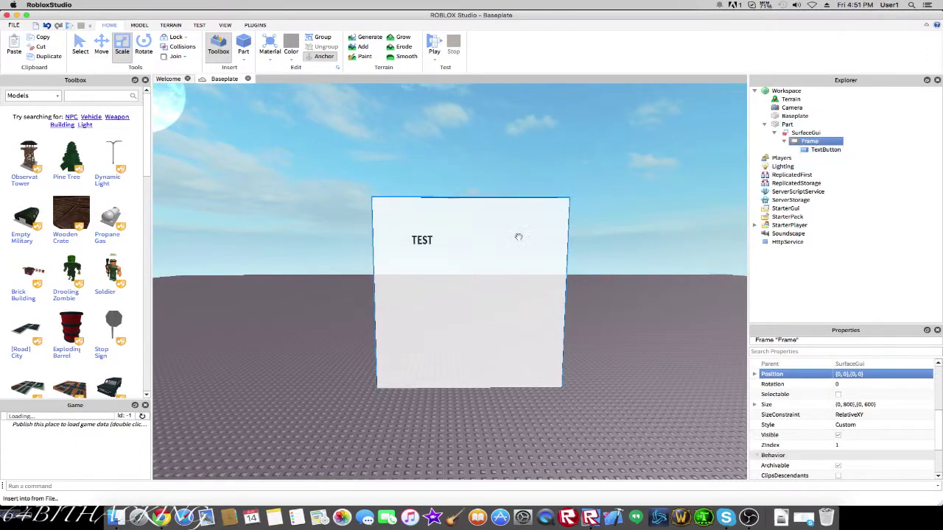
click(825, 149)
right_click(780, 157)
- Add a Script under the TextButton
click(832, 123)
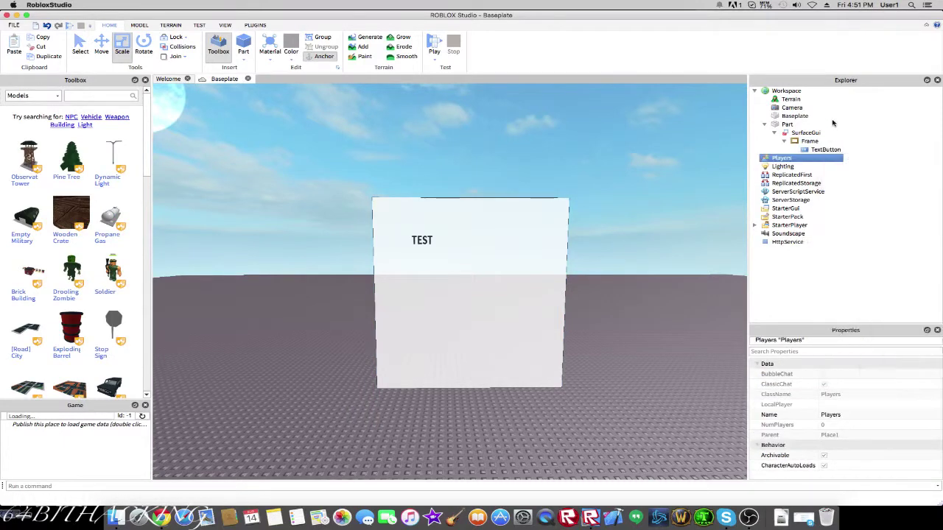
click(823, 150)
right_click(818, 152)
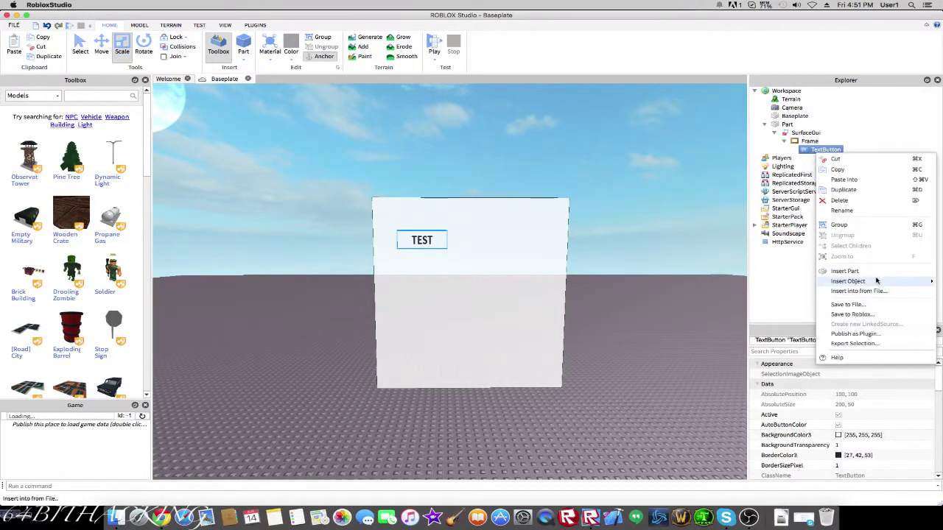
mouse_move(847, 281)
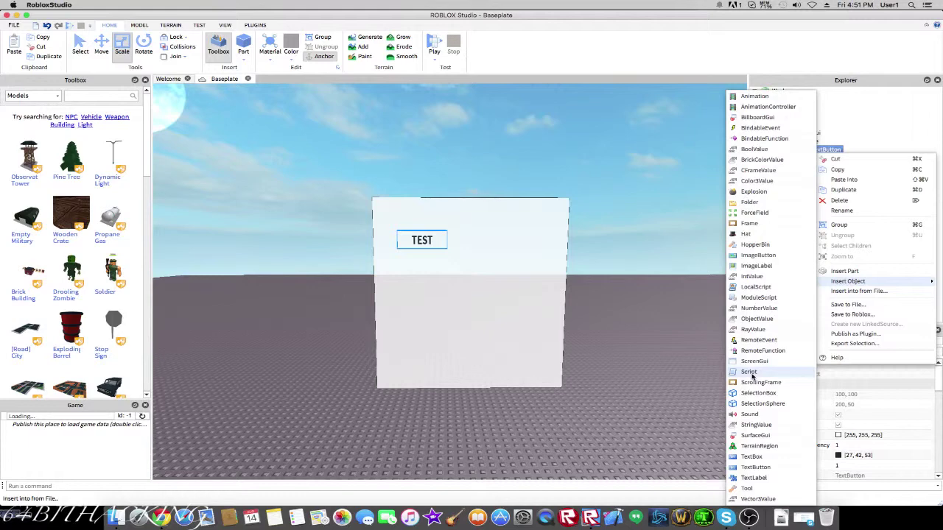
click(748, 372)
- Replace the default print line with function onClicked(Clicked) and a body starting script.Parent
key(ctrl+a)
key(BackSpace)
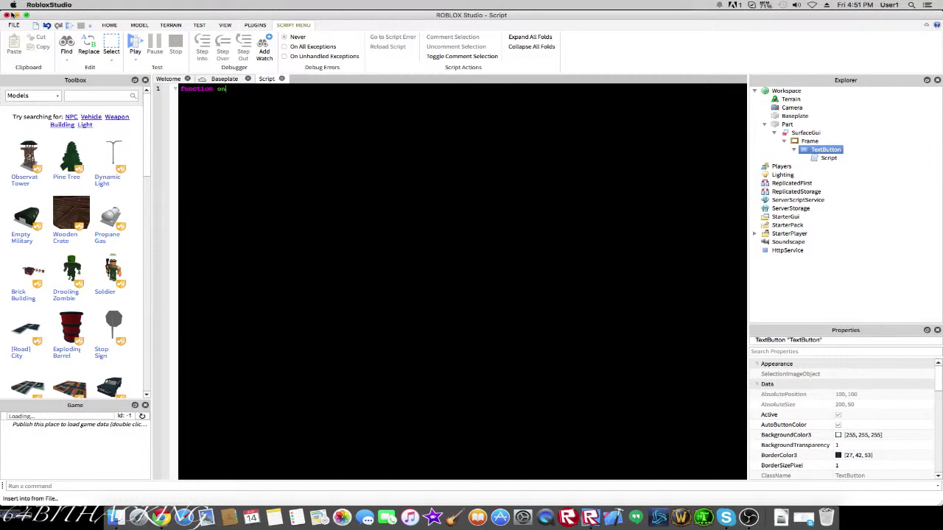
text(Clicked)
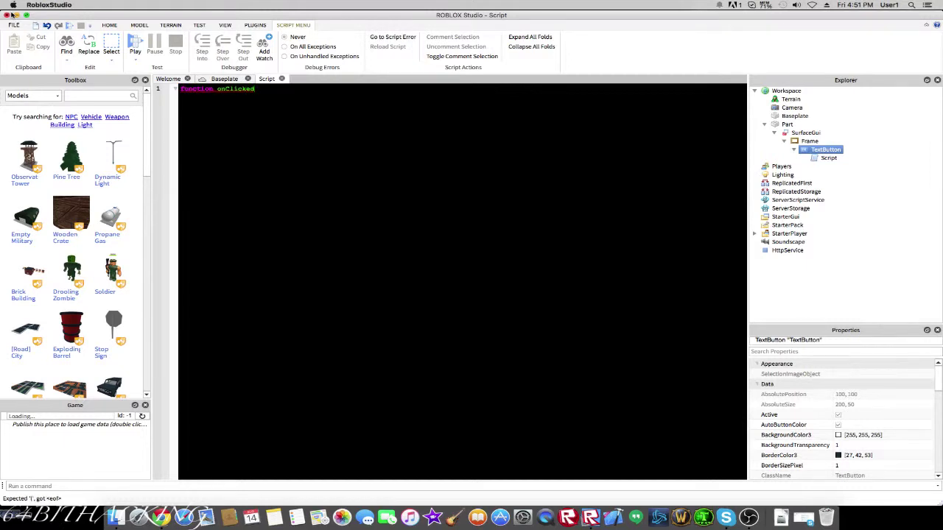
text((Clicked)
key(Return)
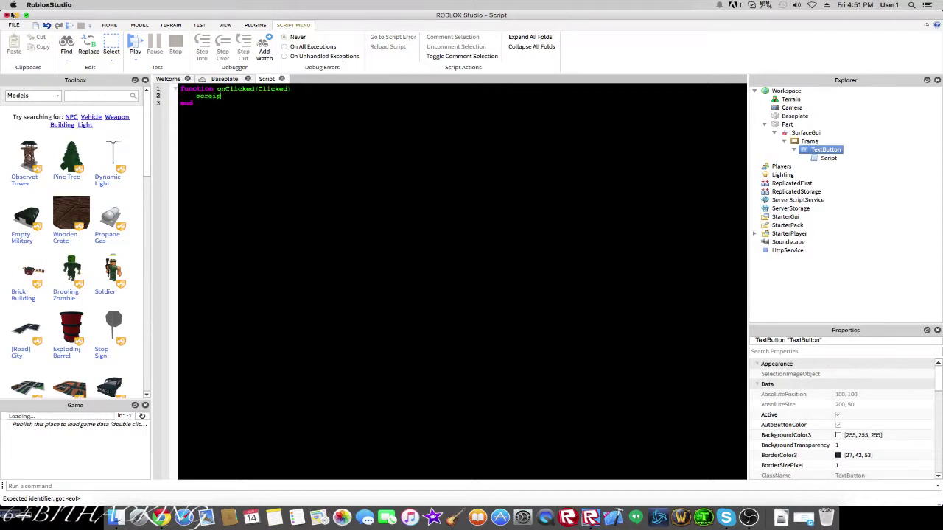
text(ipt.Parent)
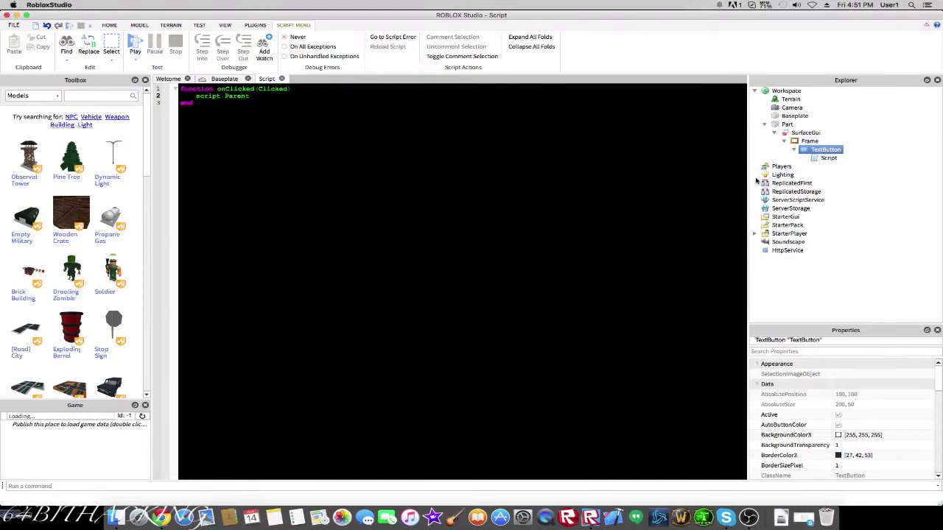
- Insert a TextLabel into the Frame, undoing an accidental shift of the Frame
click(230, 80)
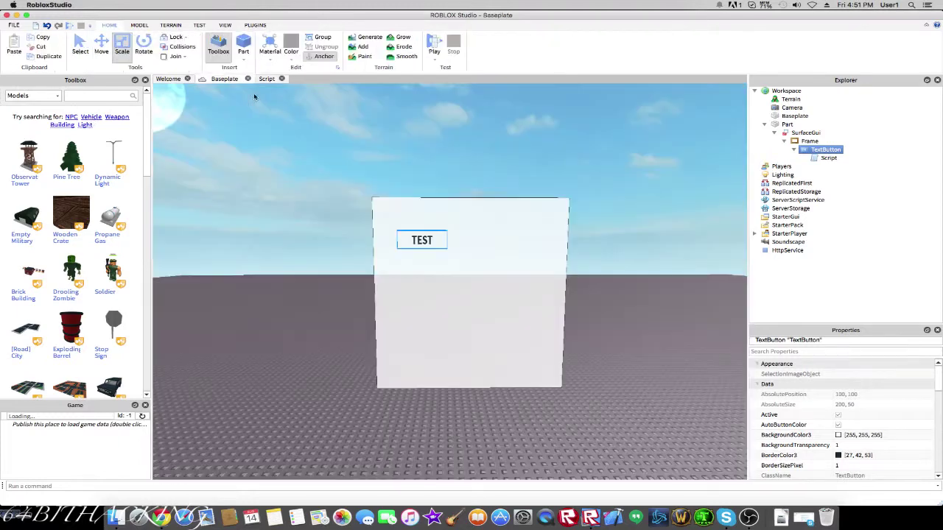
right_click(809, 141)
mouse_move(844, 270)
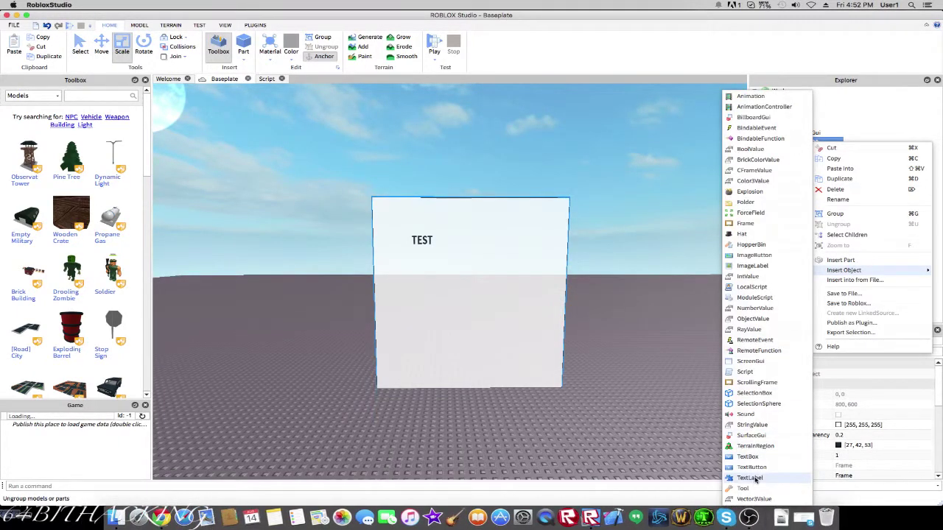
click(749, 478)
scroll(832, 440, down, 3)
click(855, 405)
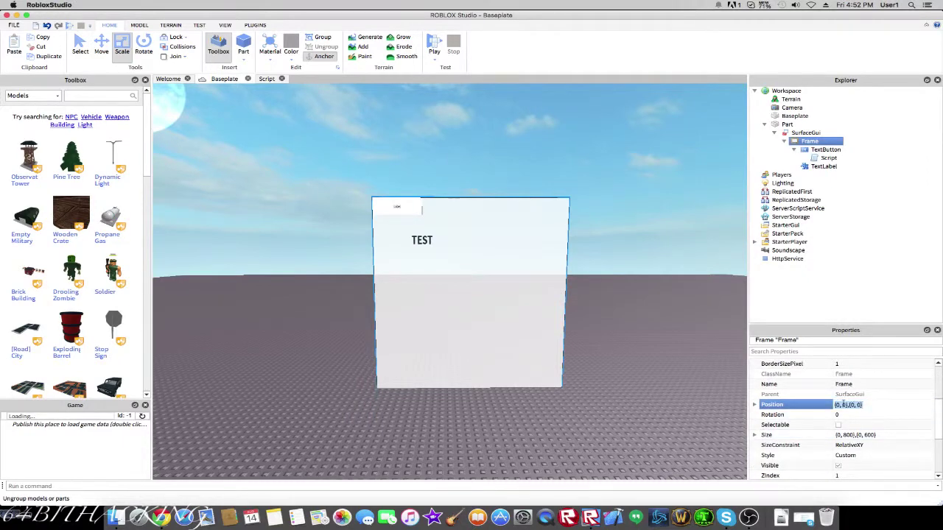
click(843, 405)
text(00)
key(Return)
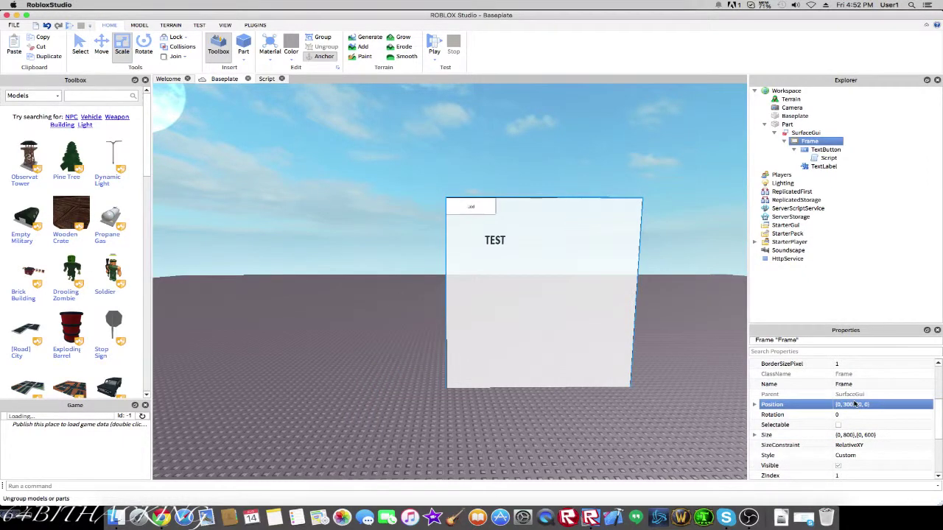
key(ctrl+z)
- Position the TextLabel at {0,300},{0,100}, beside the TEST button
click(823, 165)
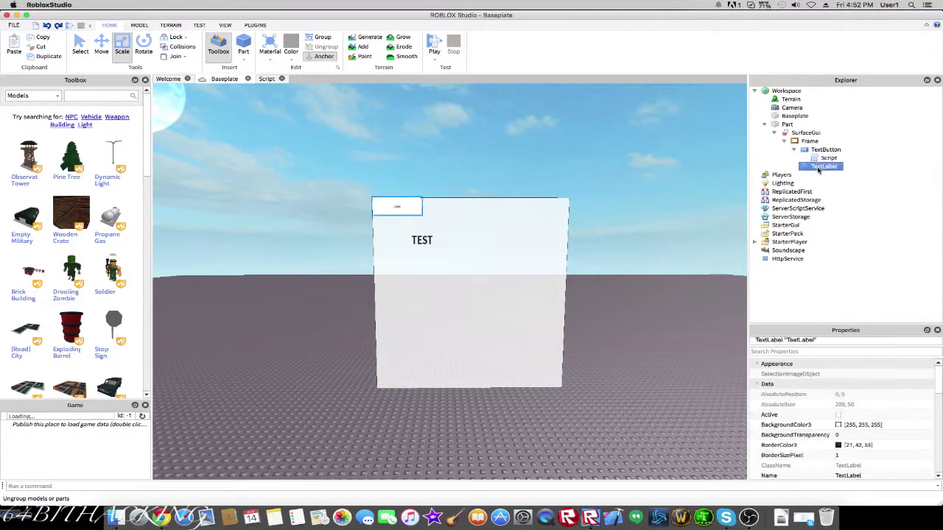
scroll(863, 453, down, 5)
click(843, 405)
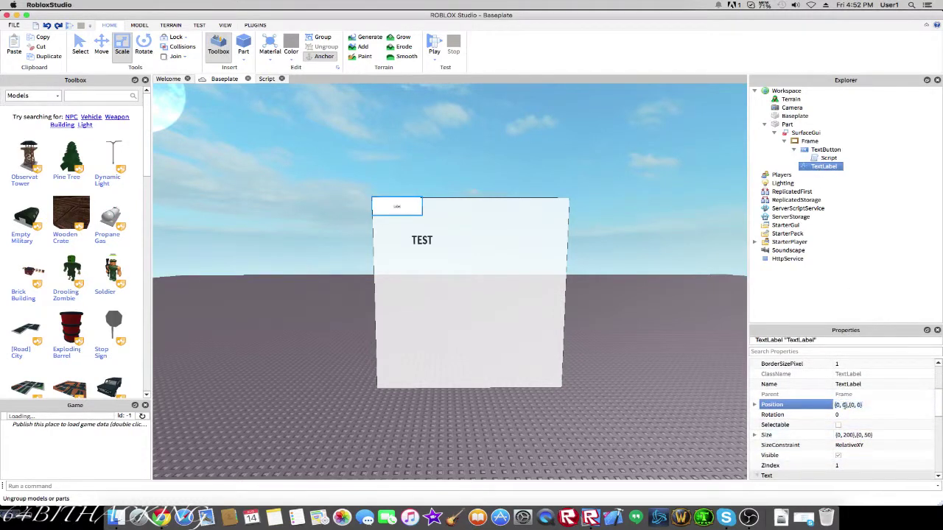
text(30)
key(Return)
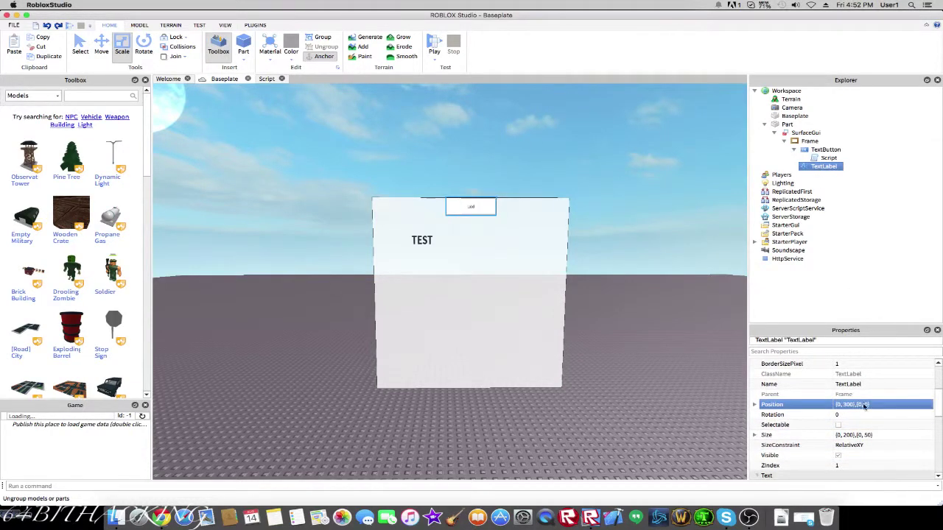
click(865, 405)
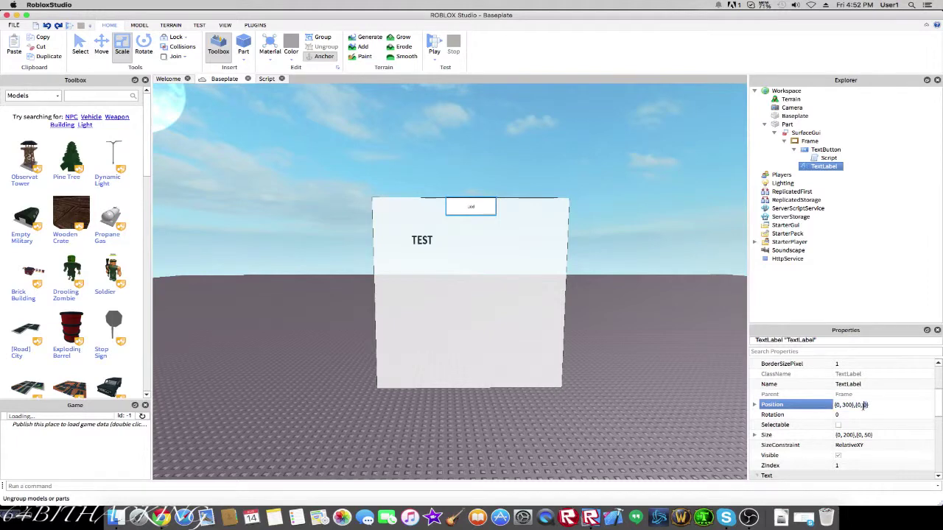
text(1)
key(Return)
- Clear the label's placeholder Text and set its BackgroundTransparency
scroll(859, 412, down, 3)
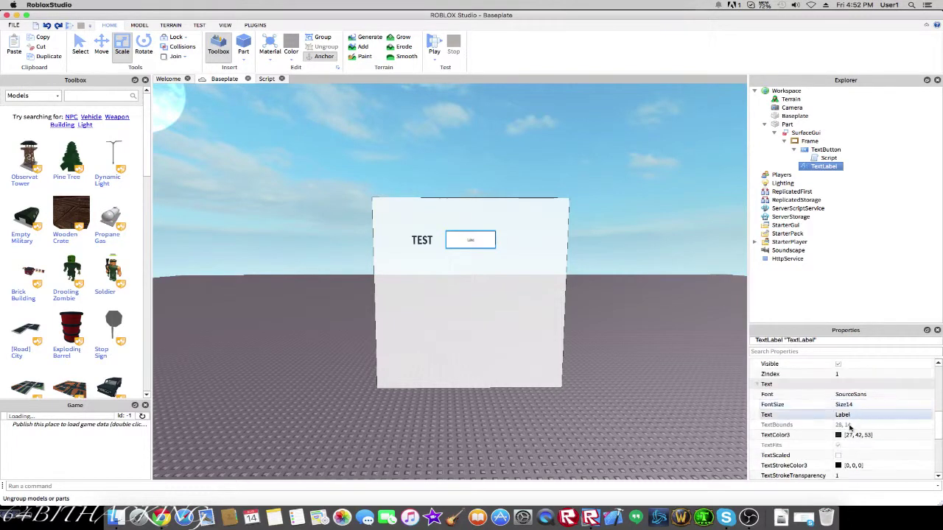
click(860, 405)
key(BackSpace)
key(Return)
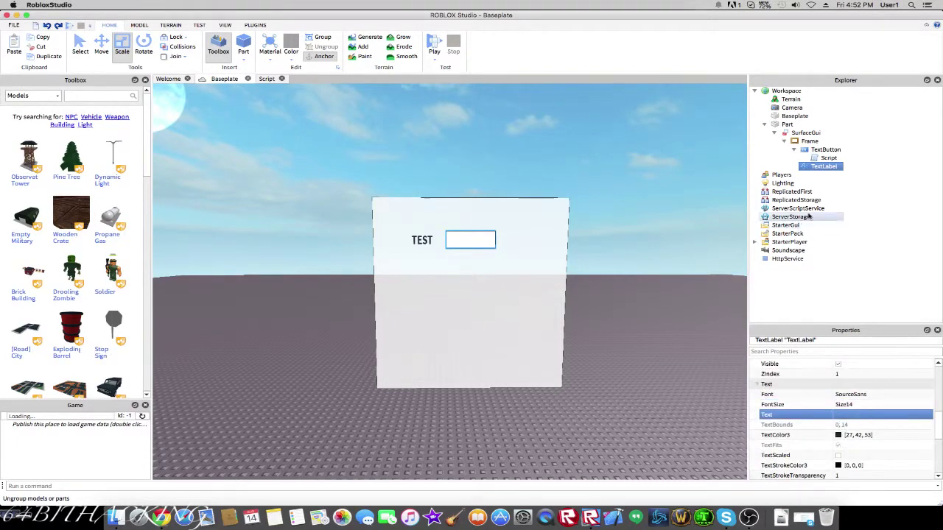
scroll(847, 419, up, 3)
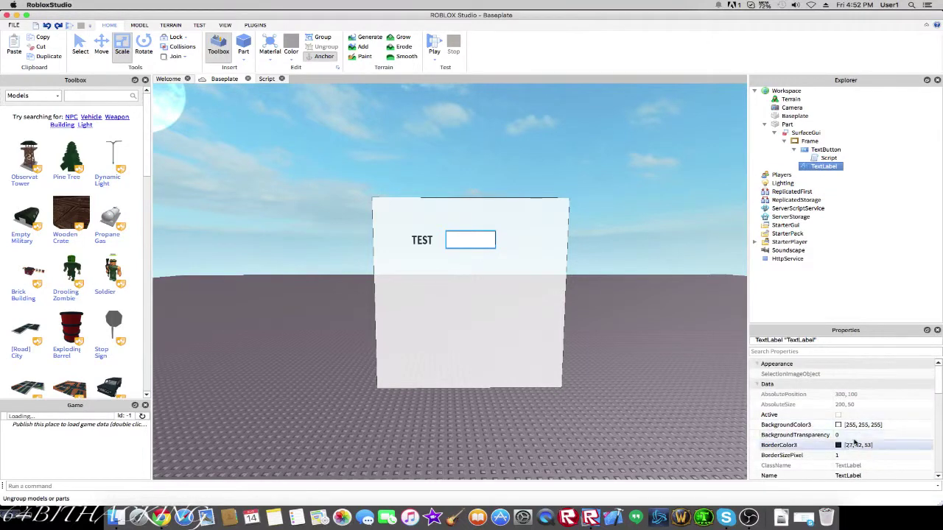
click(856, 435)
key(Return)
- Tick TextScaled, set the label font to SourceSansBold, and reopen the button's script
scroll(855, 427, down, 5)
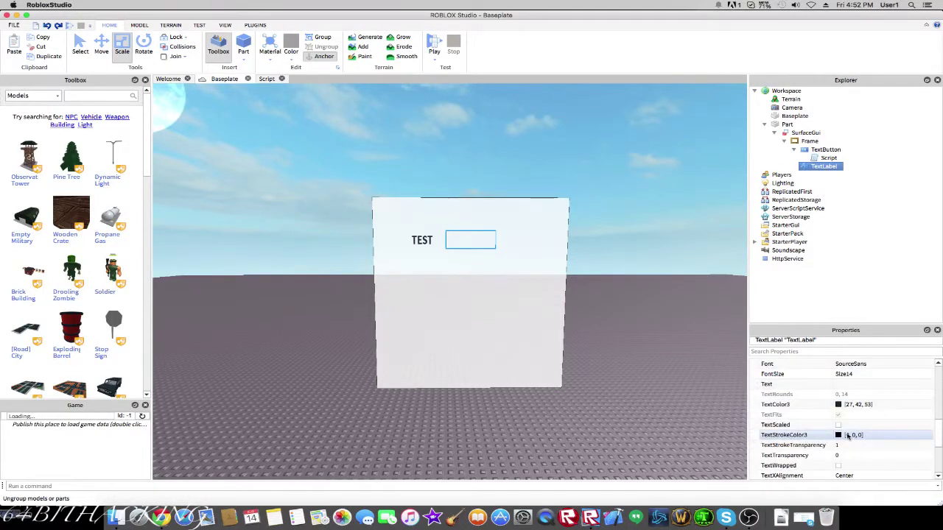
click(838, 425)
click(874, 362)
click(865, 368)
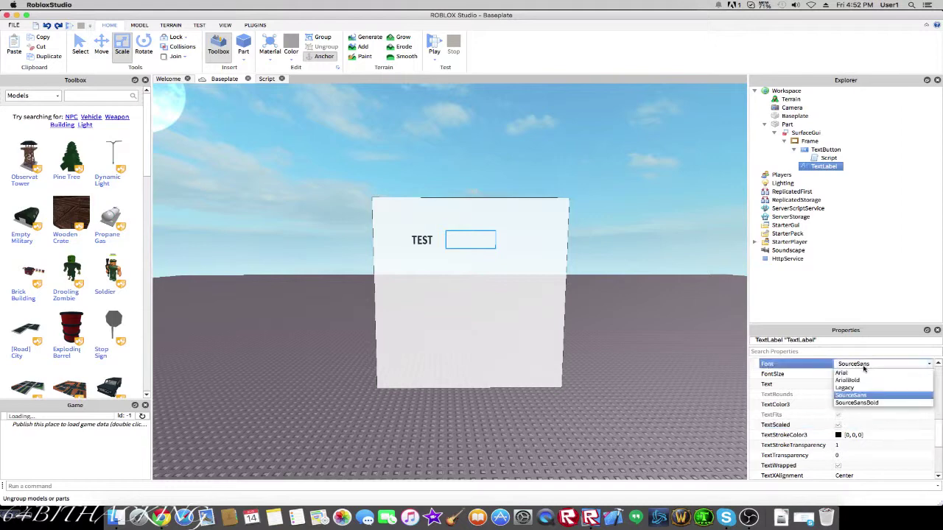
click(855, 404)
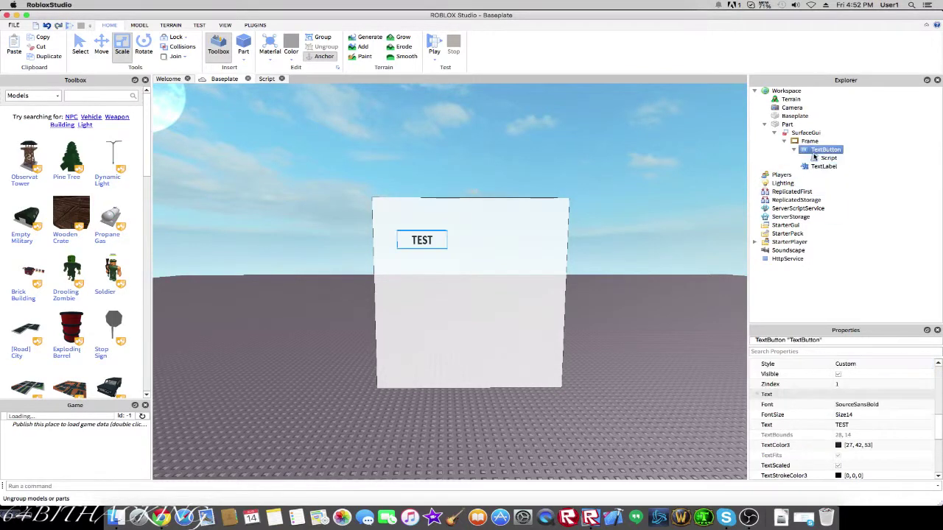
click(815, 157)
double_click(814, 157)
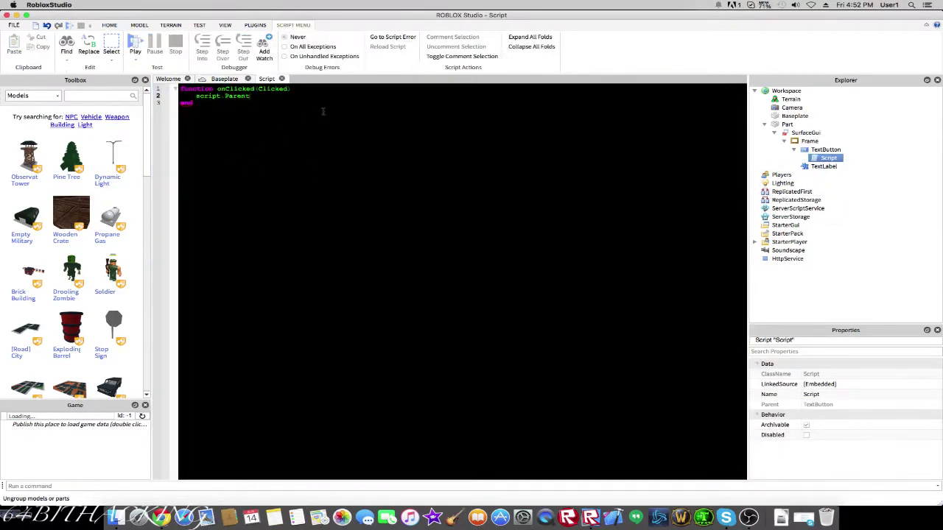
- Set TextLabel.Text to "Test Test Test" in onClicked, connect MouseButton1Up, and close the script
mouse_move(322, 111)
text(.Text)
key(Tab)
text(")
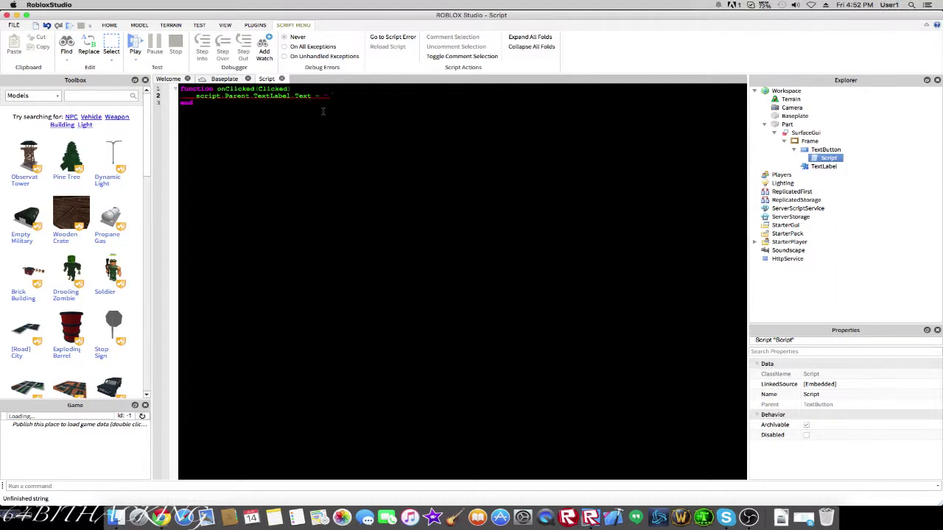
text(1)
text(")
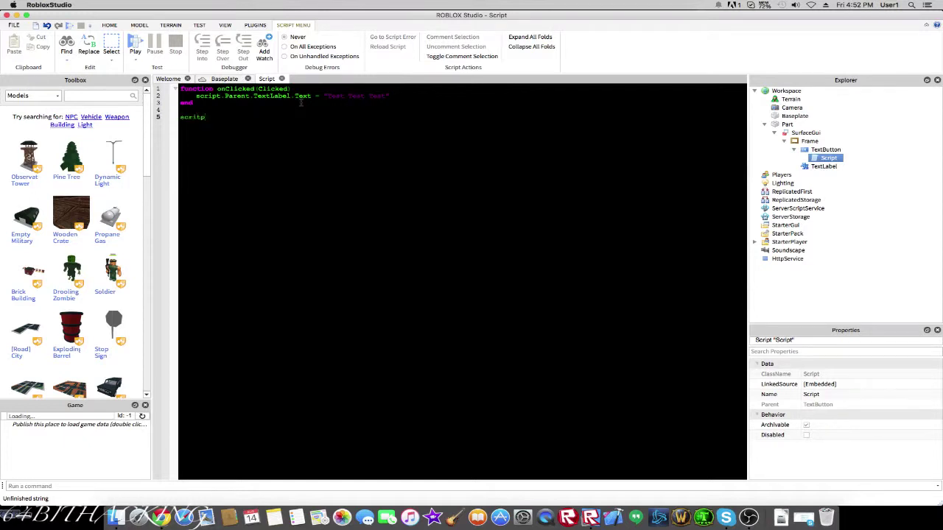
text(t.Pa)
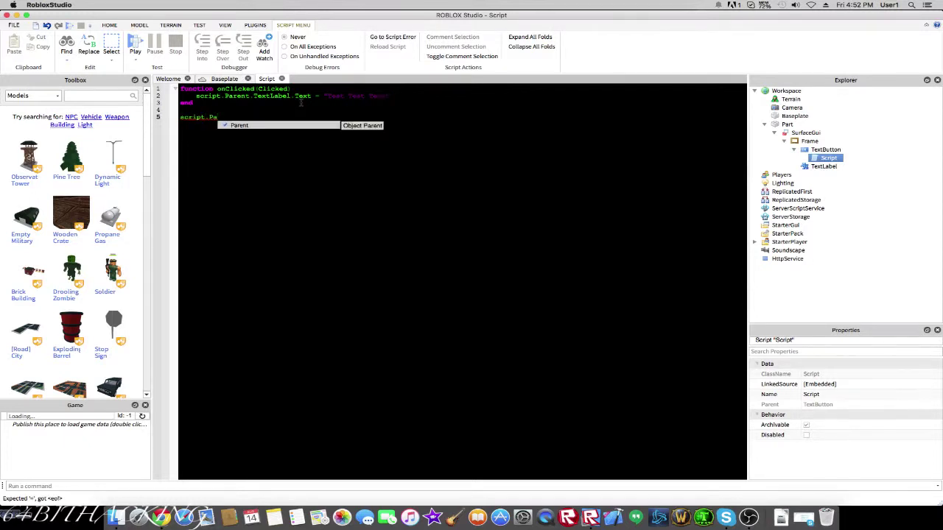
text(rent.MouseB)
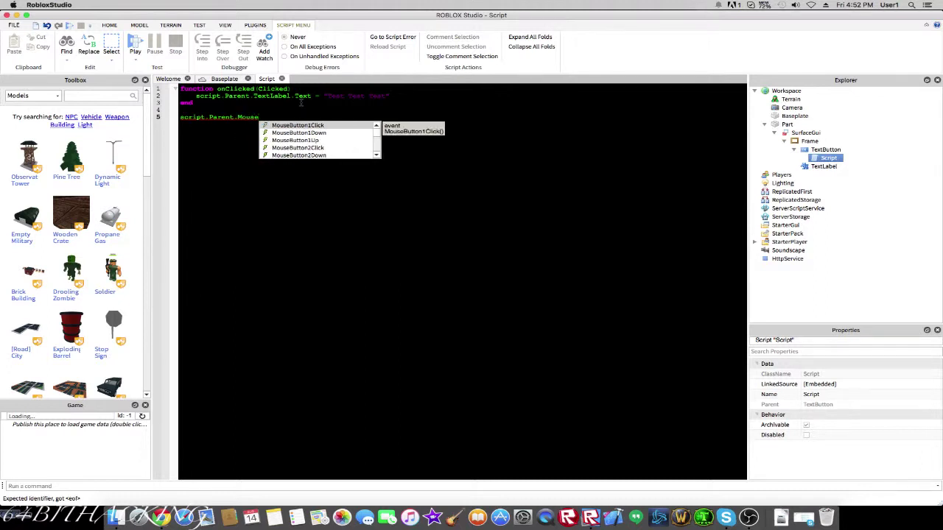
text(utton1)
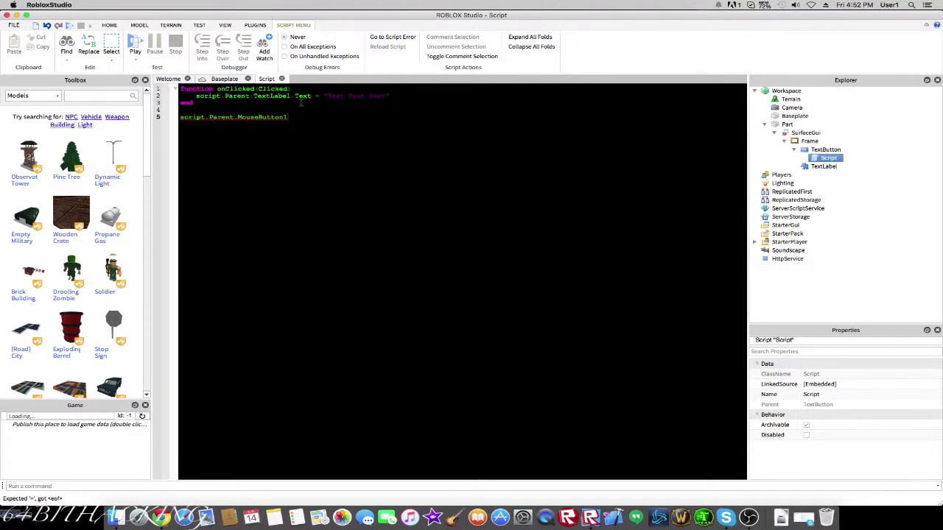
text(Up:connect(on)
text(Clic)
text(c)
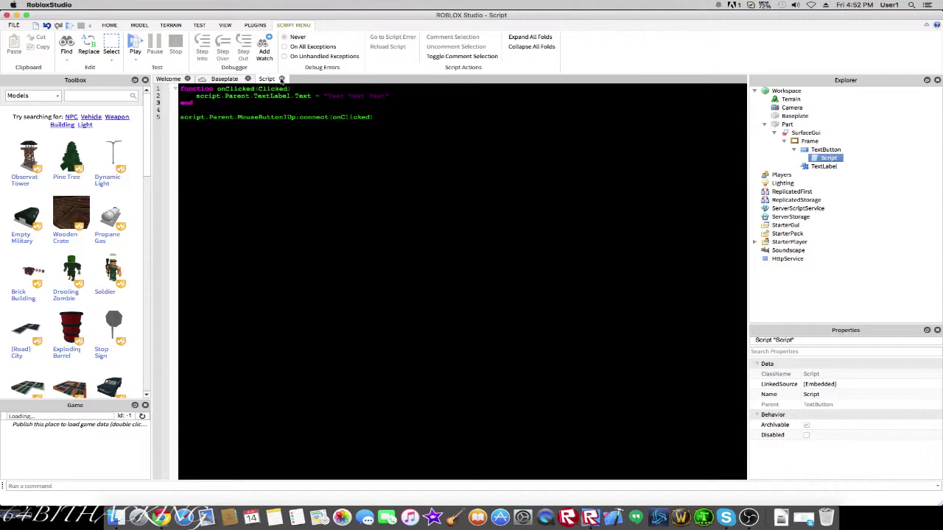
click(281, 79)
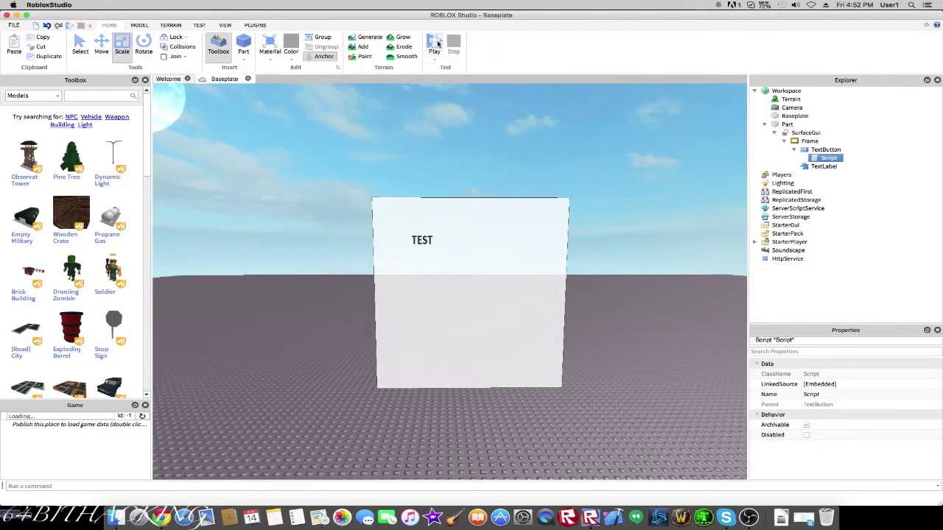
key(F5)
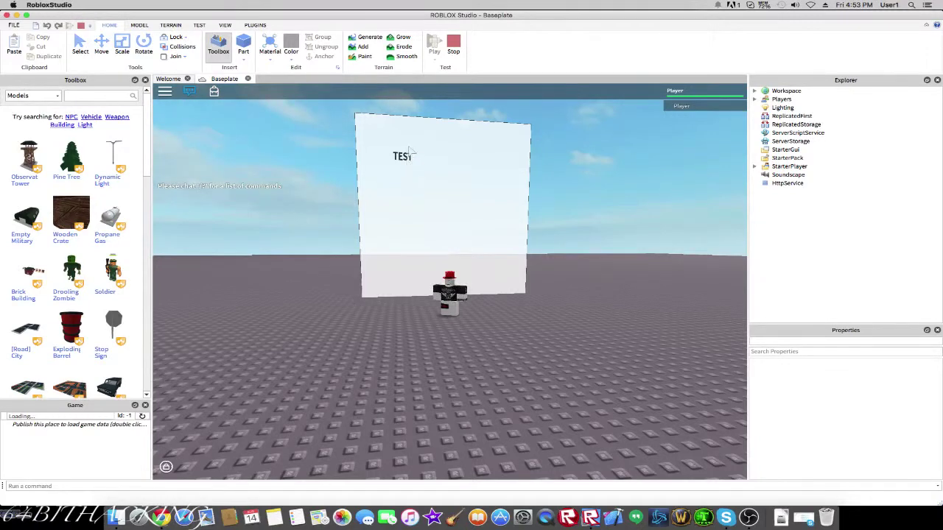
click(453, 46)
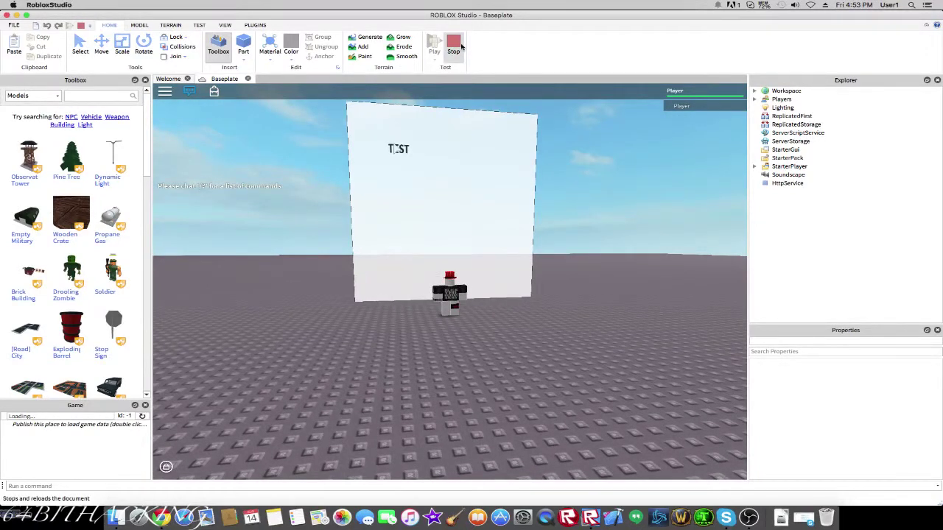
click(810, 141)
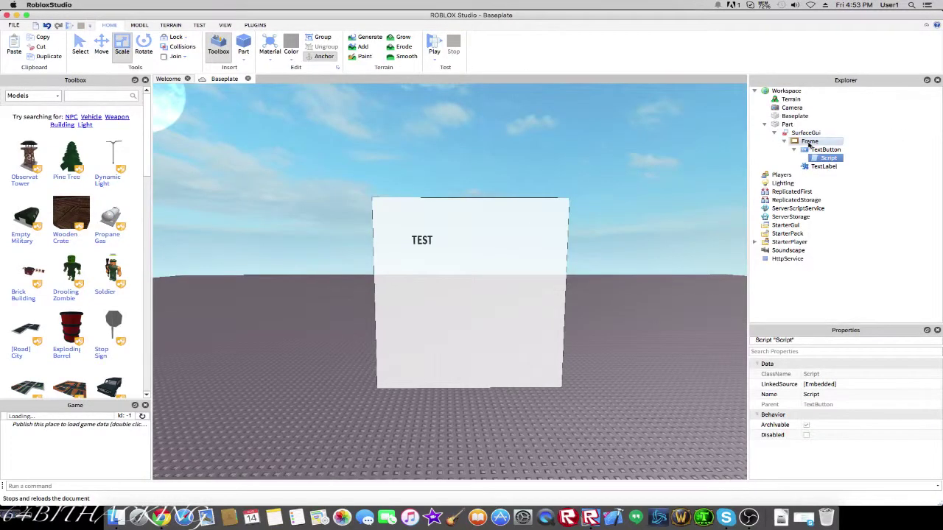
- Change line 2 to script.Parent.Parent.TextLabel.Text and close the script
double_click(828, 157)
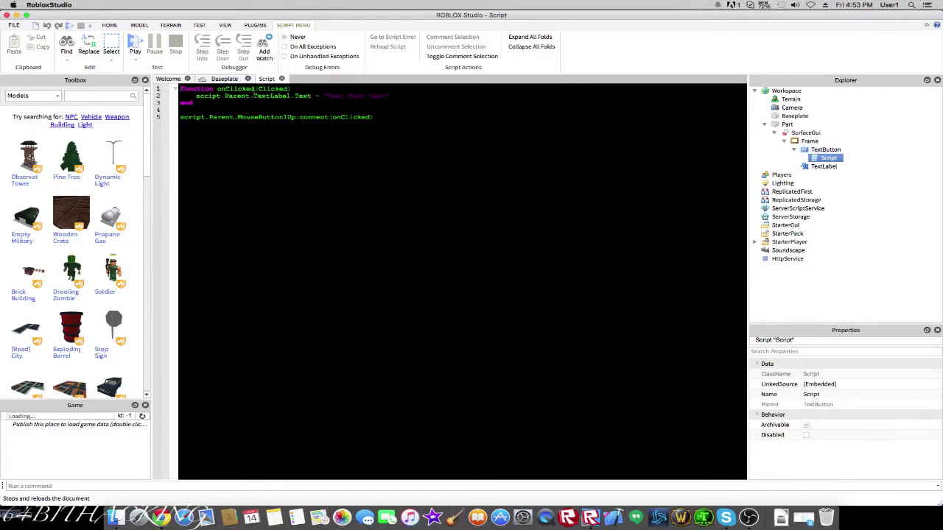
text(P)
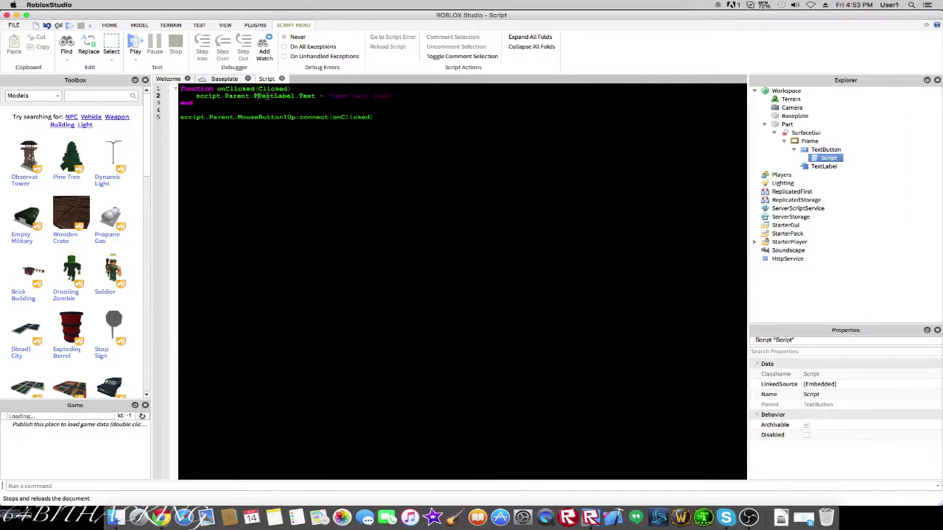
text(arent.)
click(280, 79)
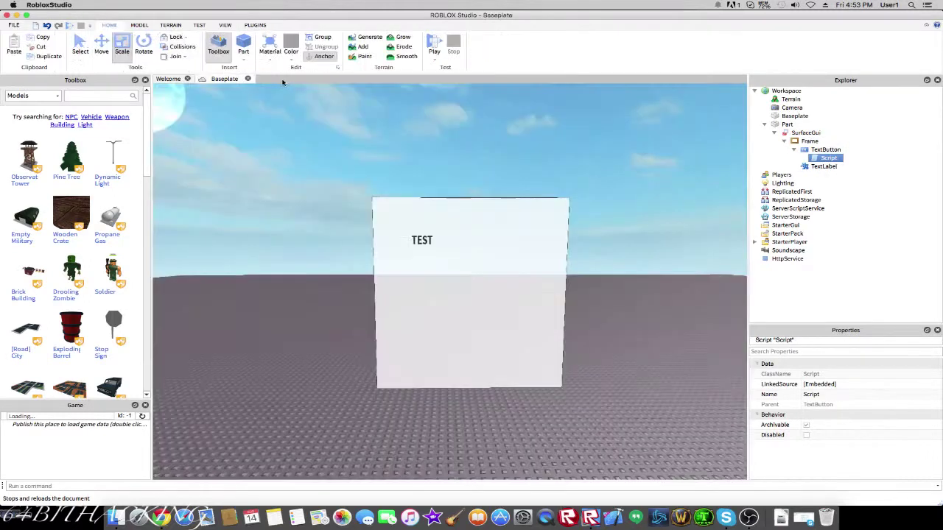
- Play-test, click TEST to show 'Test Test Test' on the wall, then stop and switch to OBS
click(435, 49)
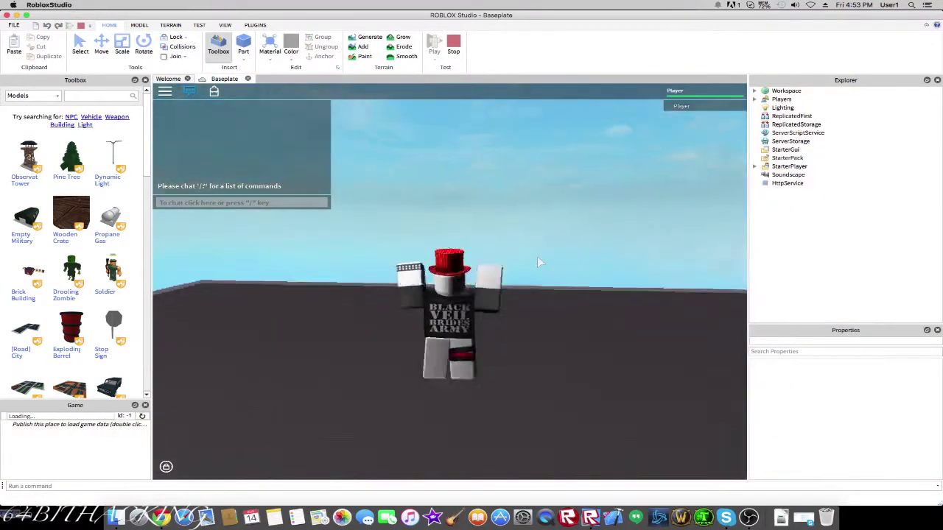
key(w)
right_drag(539, 262, 541, 263)
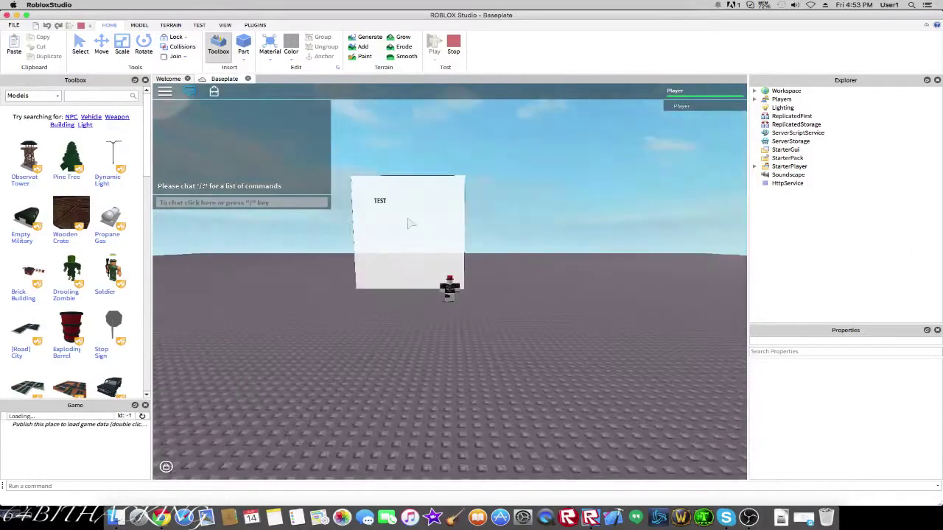
click(390, 210)
click(453, 46)
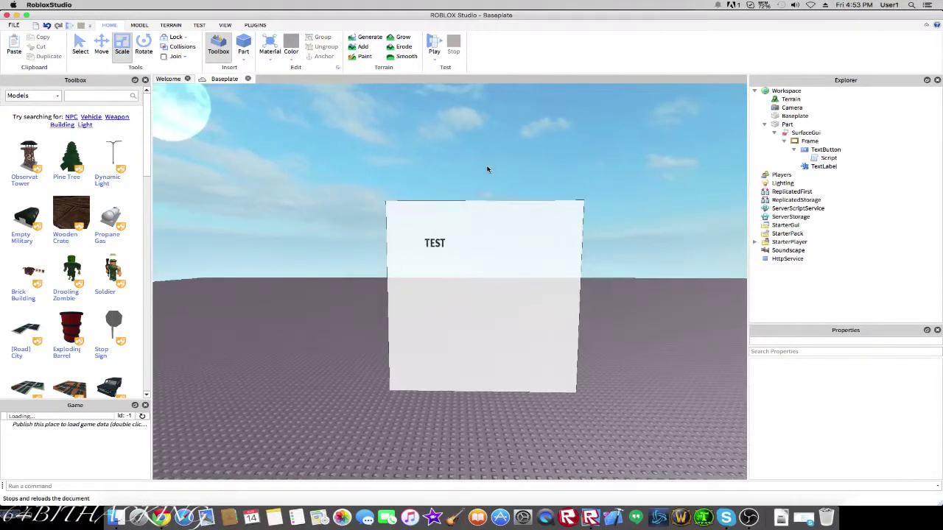
click(747, 514)
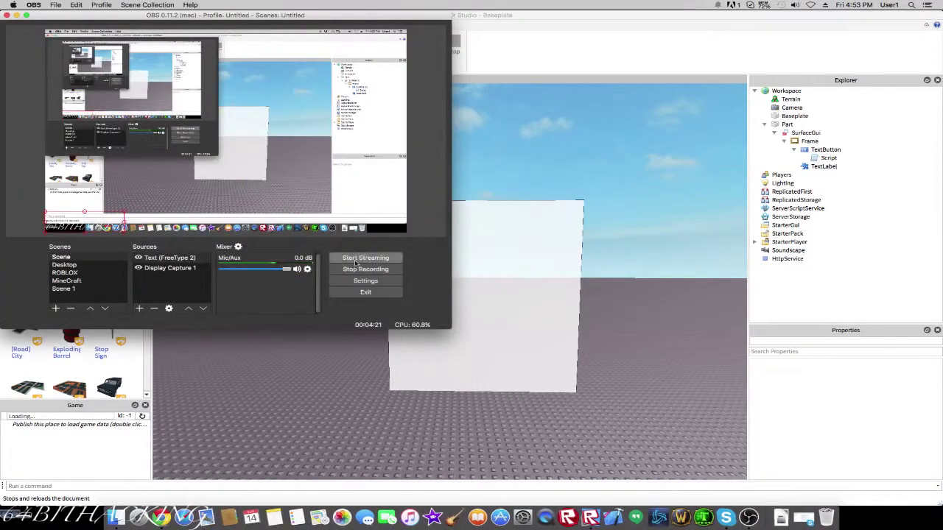